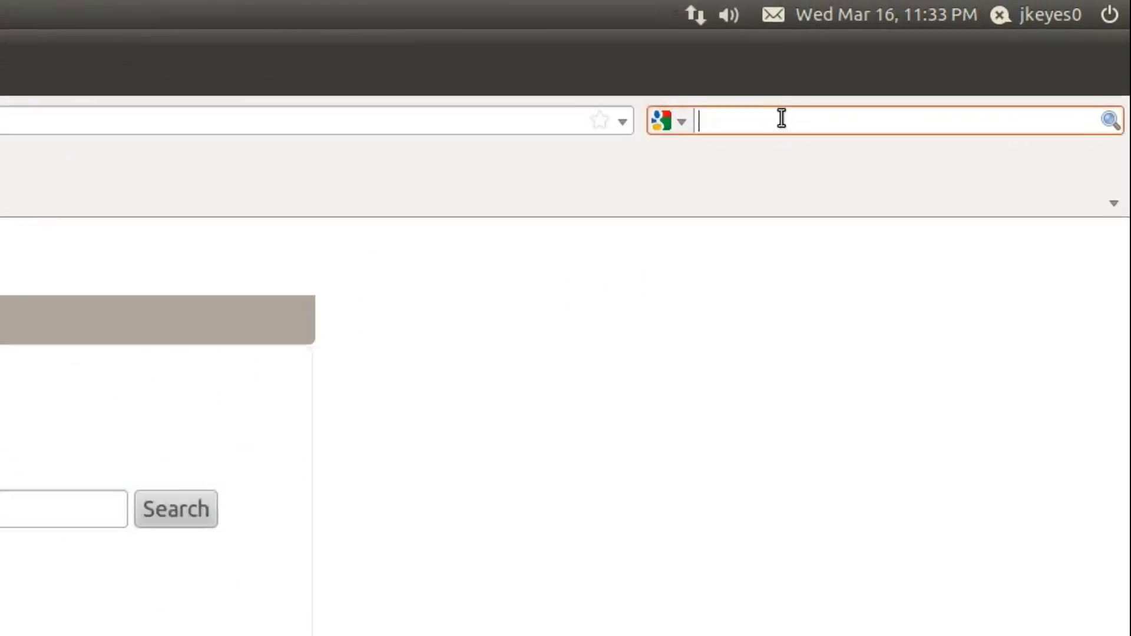
Search the web for 'flash 10.3' and open the Adobe Labs Flash Player 10.3 beta page.
text(flash 10.3)
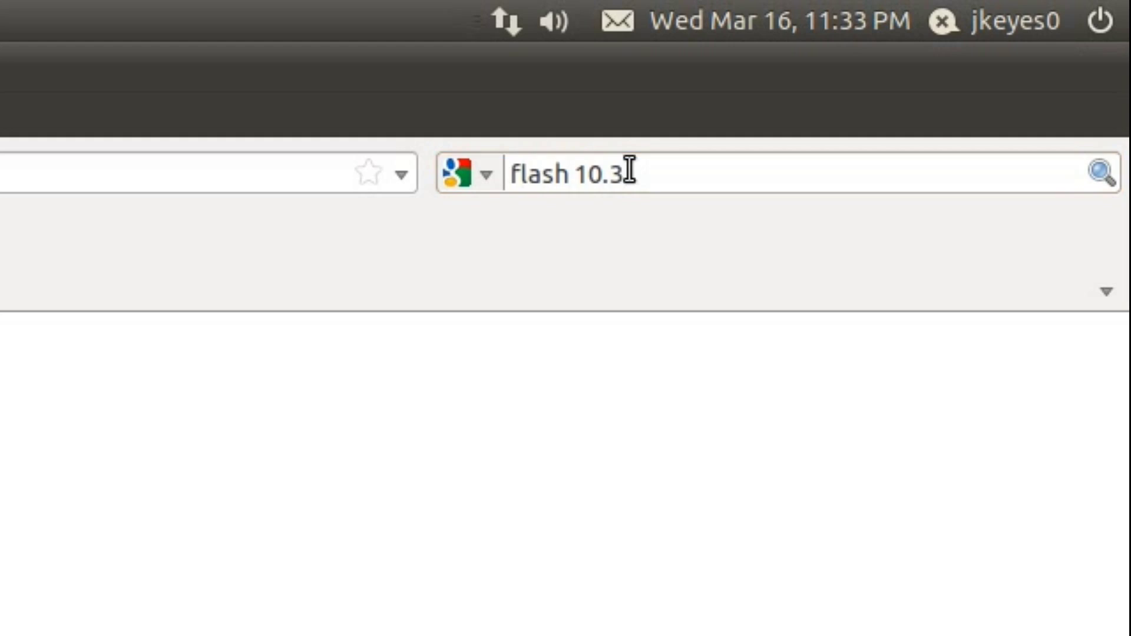
key(Return)
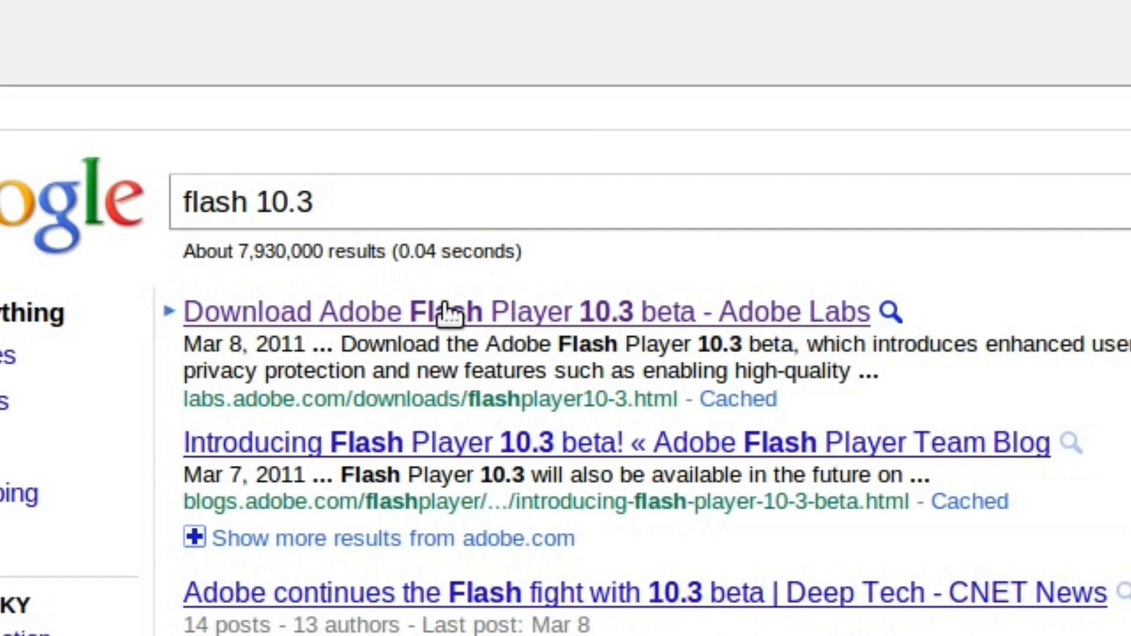
click(446, 315)
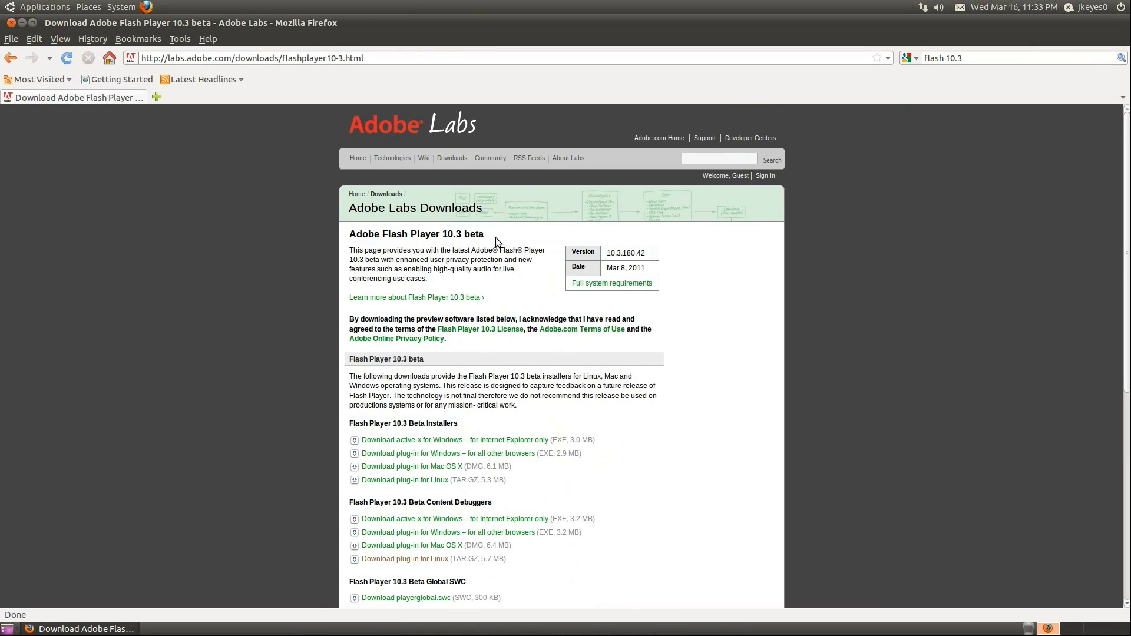
Save the Linux content debugger archive flashplayer10-3_b1_debug_lin_030811.tar.gz to disk.
scroll(497, 238, down, 3)
scroll(497, 237, down, 3)
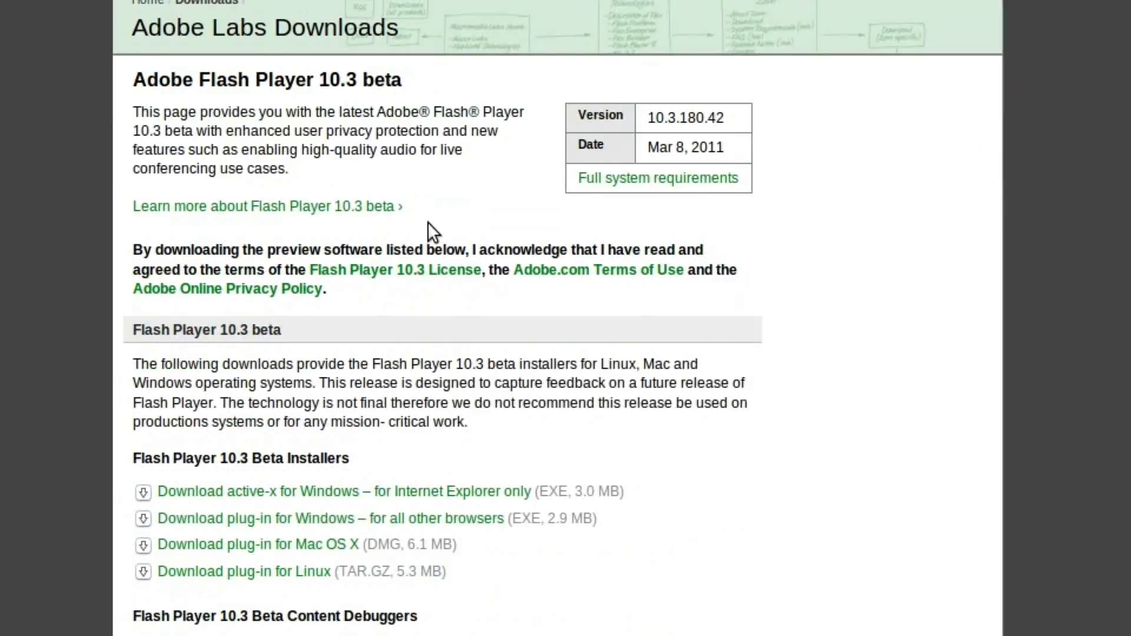
scroll(424, 227, down, 5)
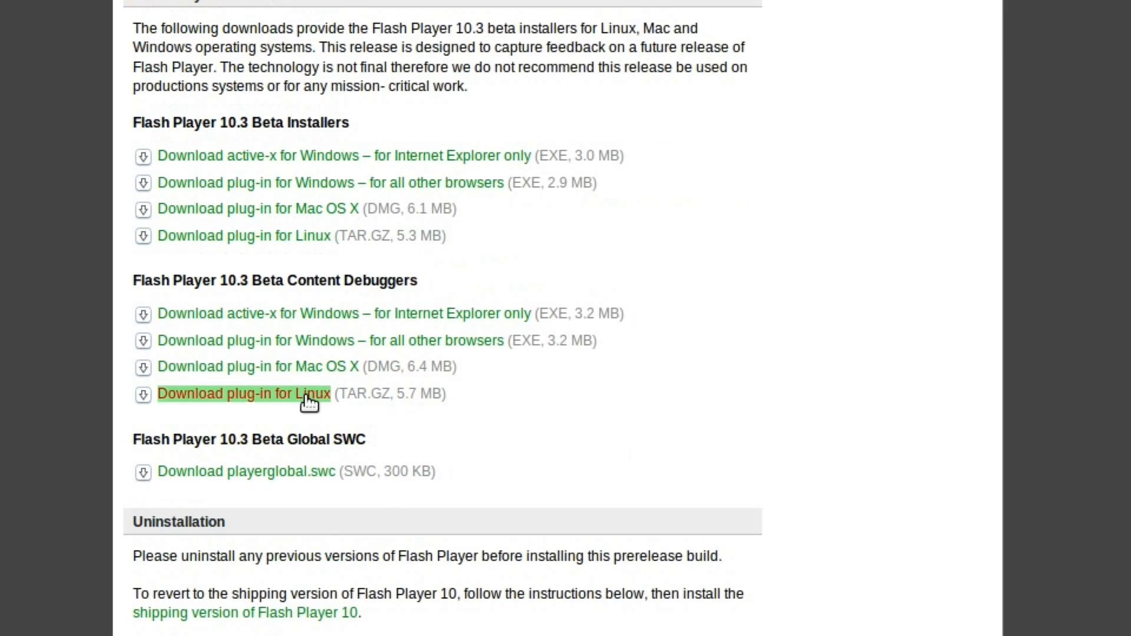
click(306, 400)
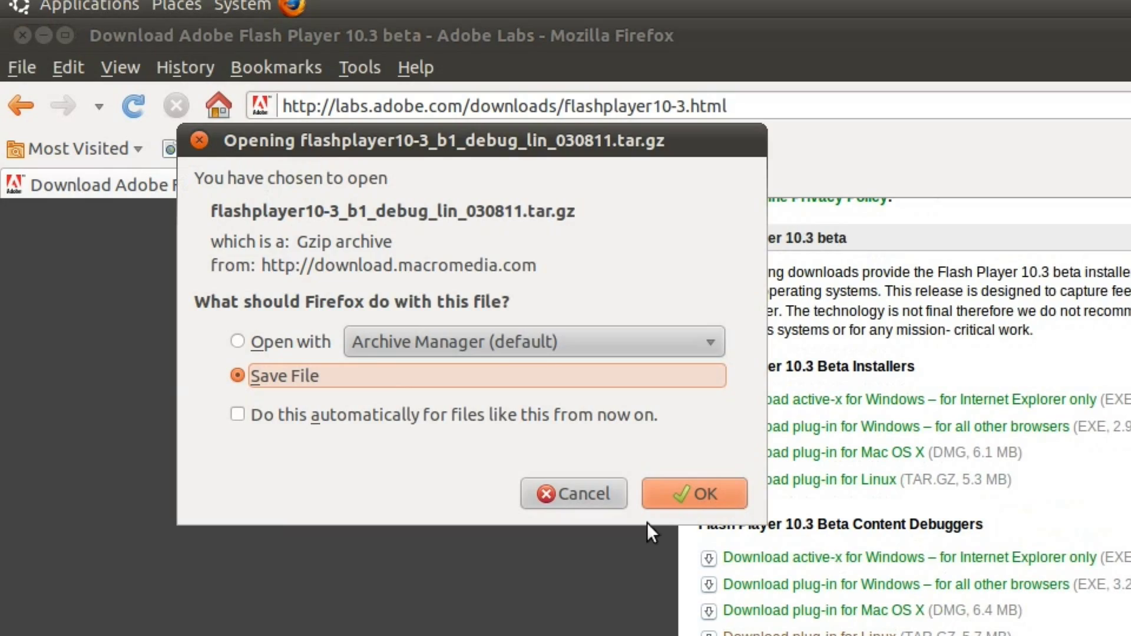
click(673, 492)
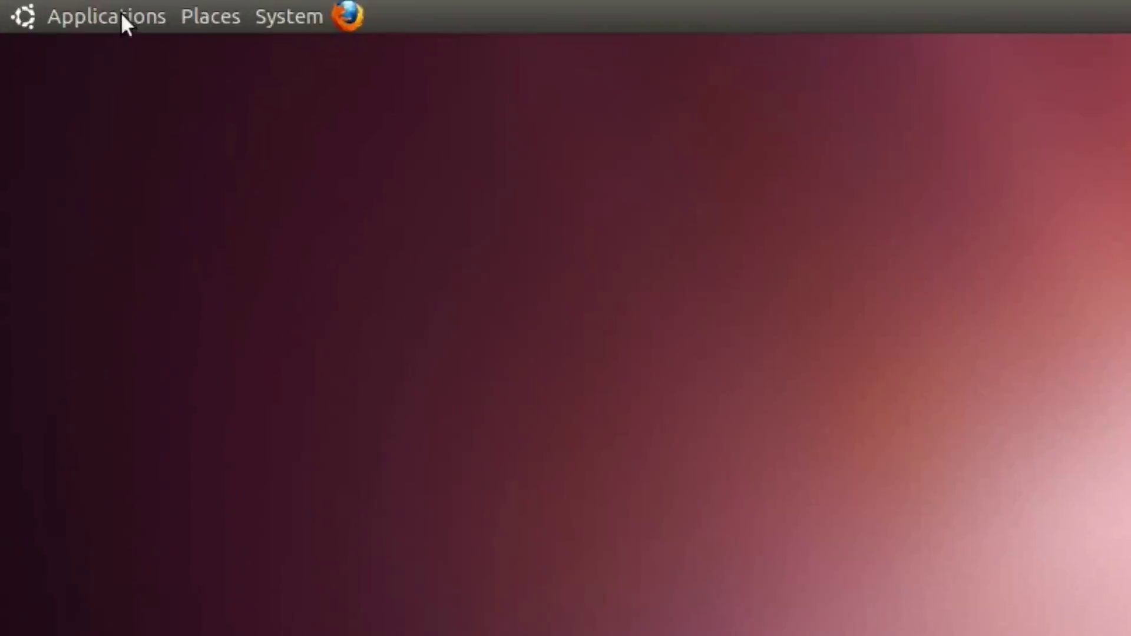
Launch a terminal from Accessories and change into the Downloads folder.
click(121, 14)
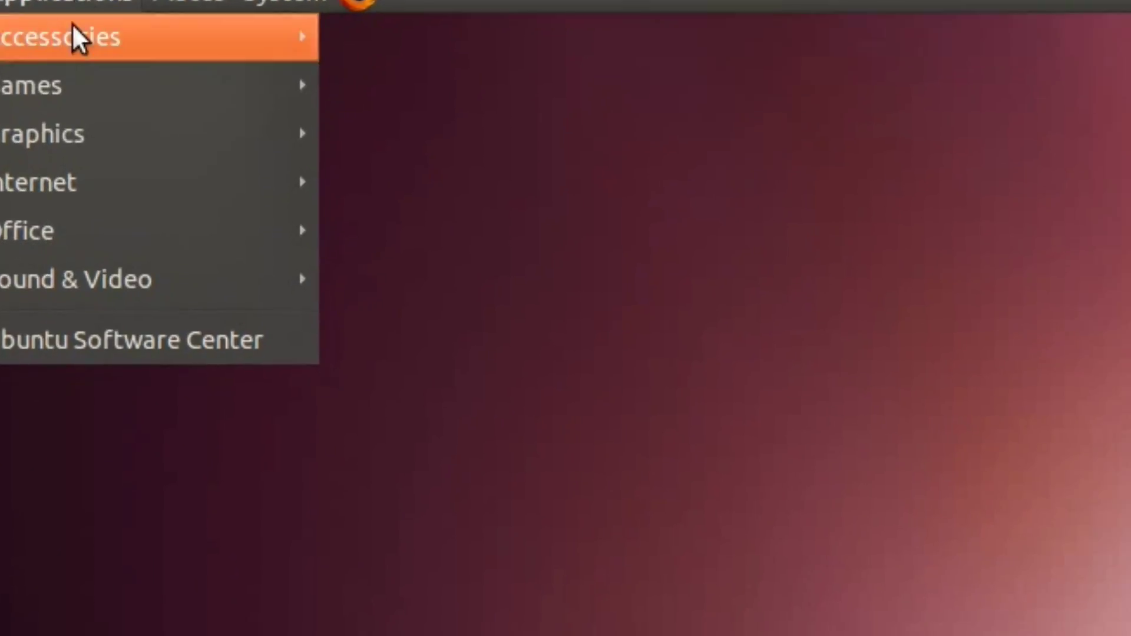
mouse_move(83, 51)
click(224, 242)
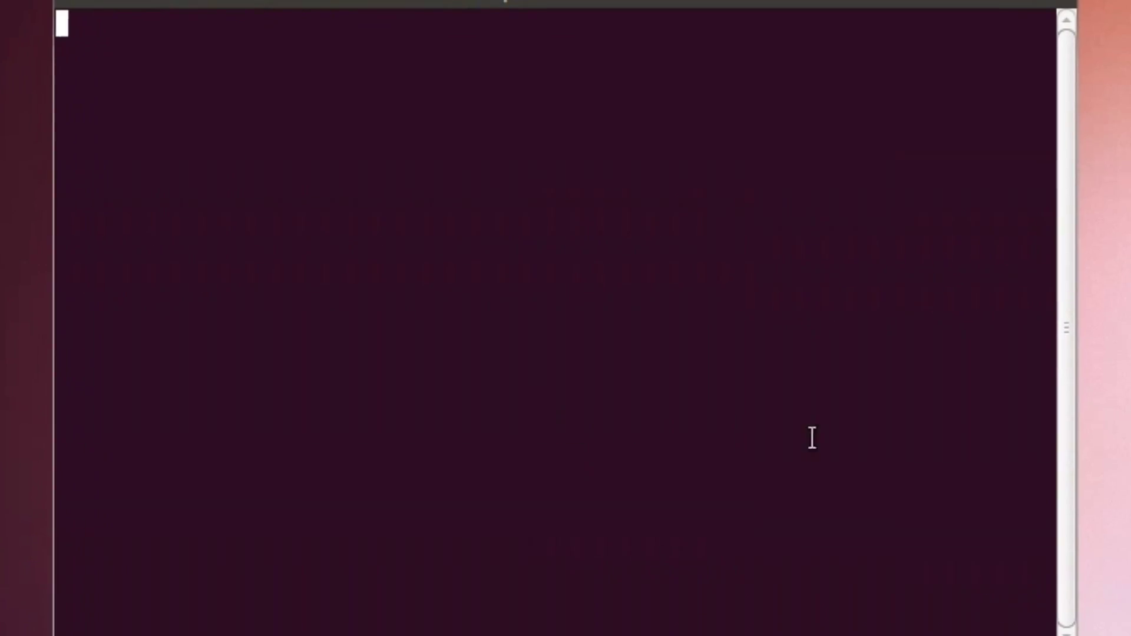
text(cd Dow)
key(Tab)
key(Return)
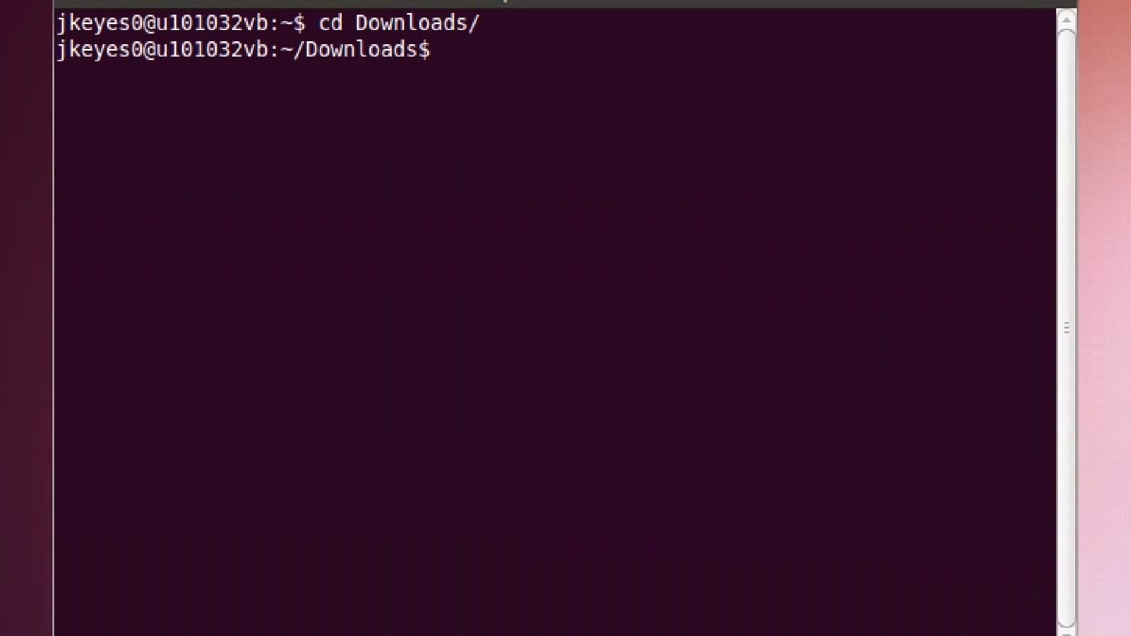
List Downloads and unpack the Flash Player tarball with tar xzvf.
text(ls)
key(Return)
text(tar)
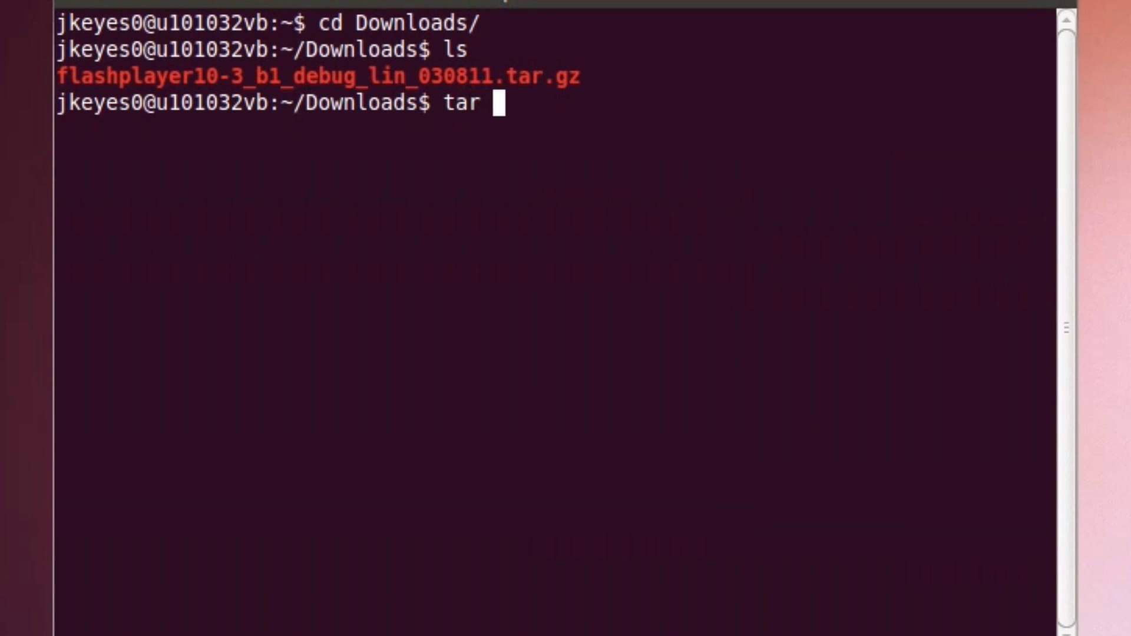
text( xzvf f)
key(Tab)
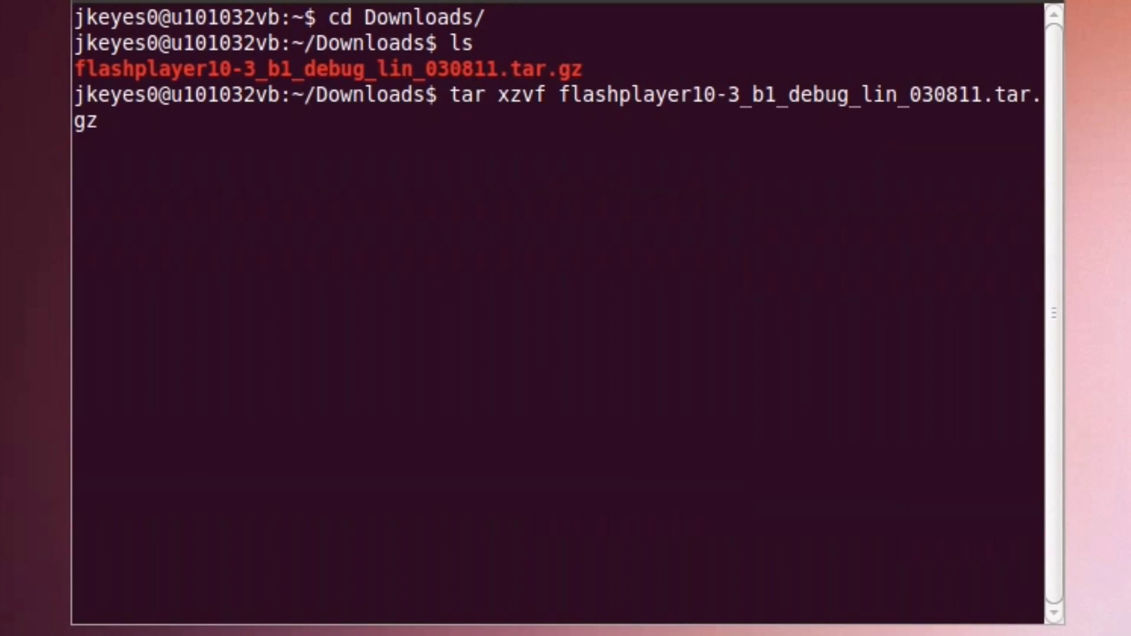
key(Return)
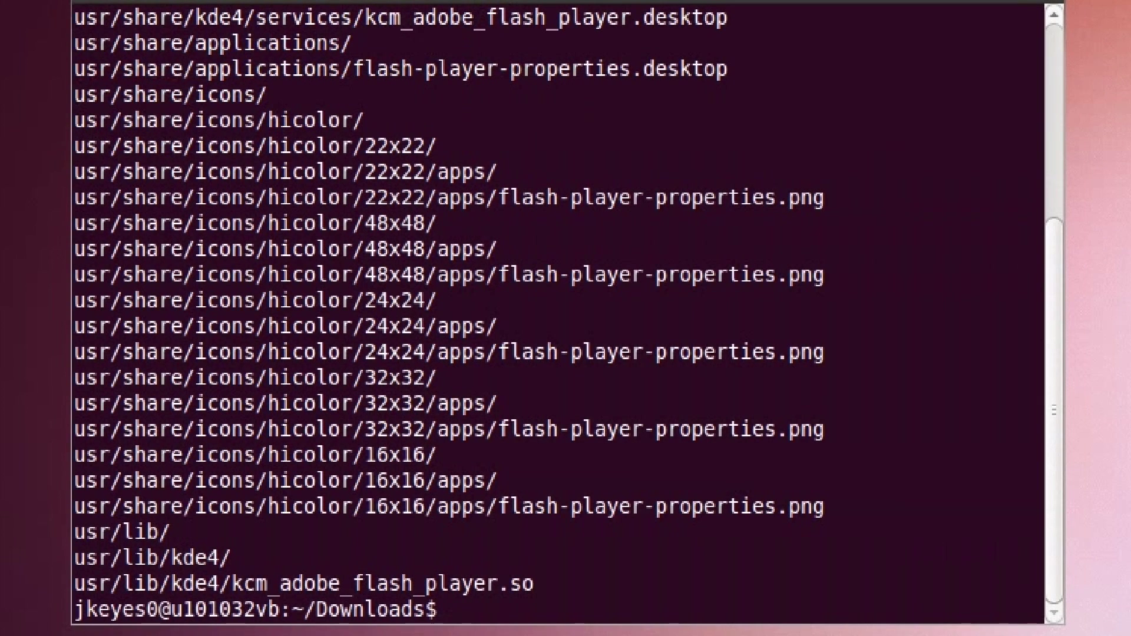
List the extracted files, create ~/.mozilla/plugins, and begin copying libflashplayer.so into it.
text(ls)
key(Return)
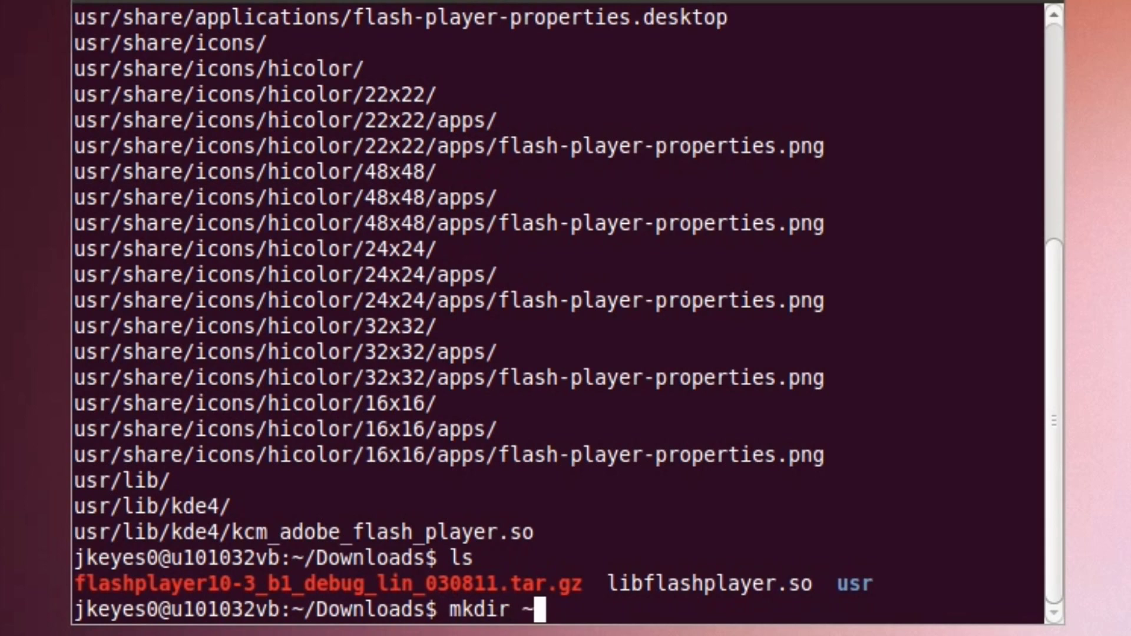
text(.mozilla/plugins)
key(Return)
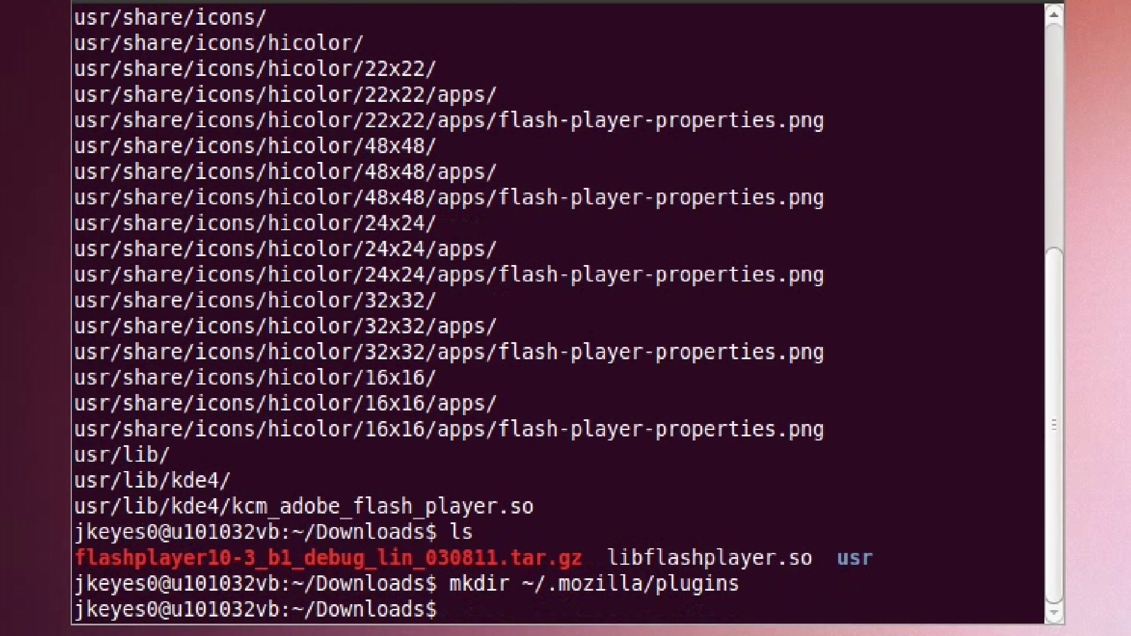
text(cp libflashplayer.so )
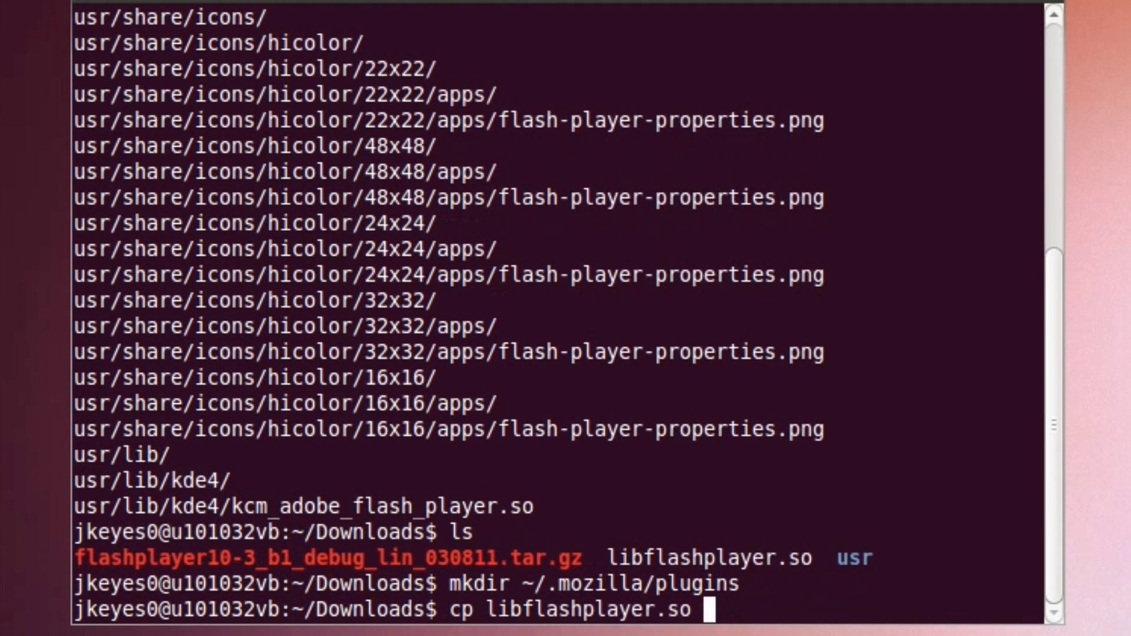
text(~/.mozill)
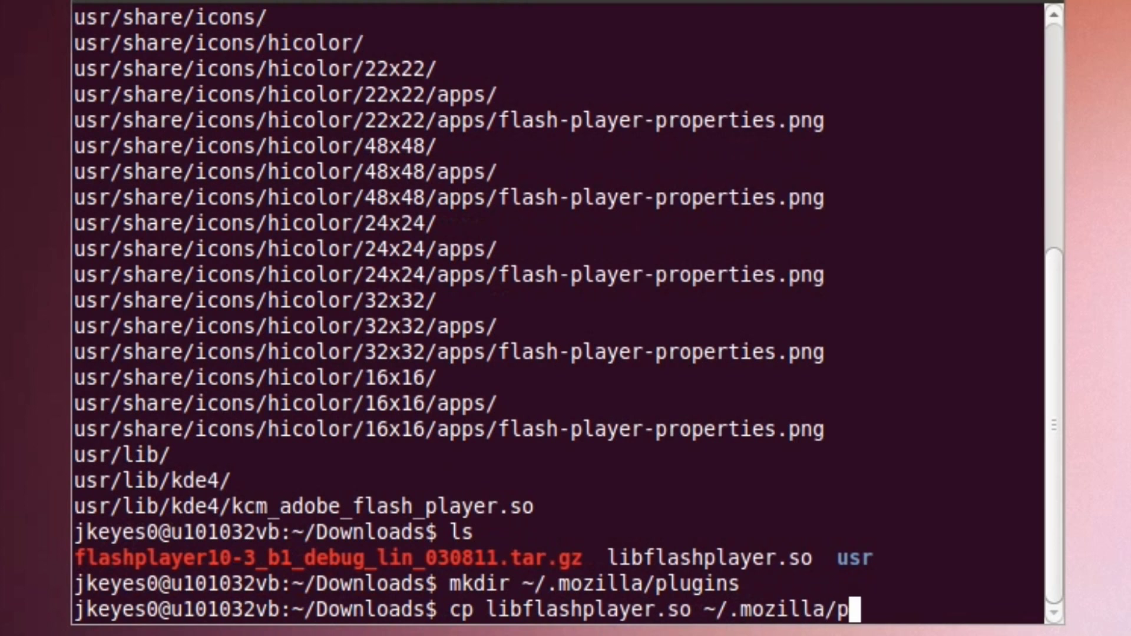
text(a/p)
key(Tab)
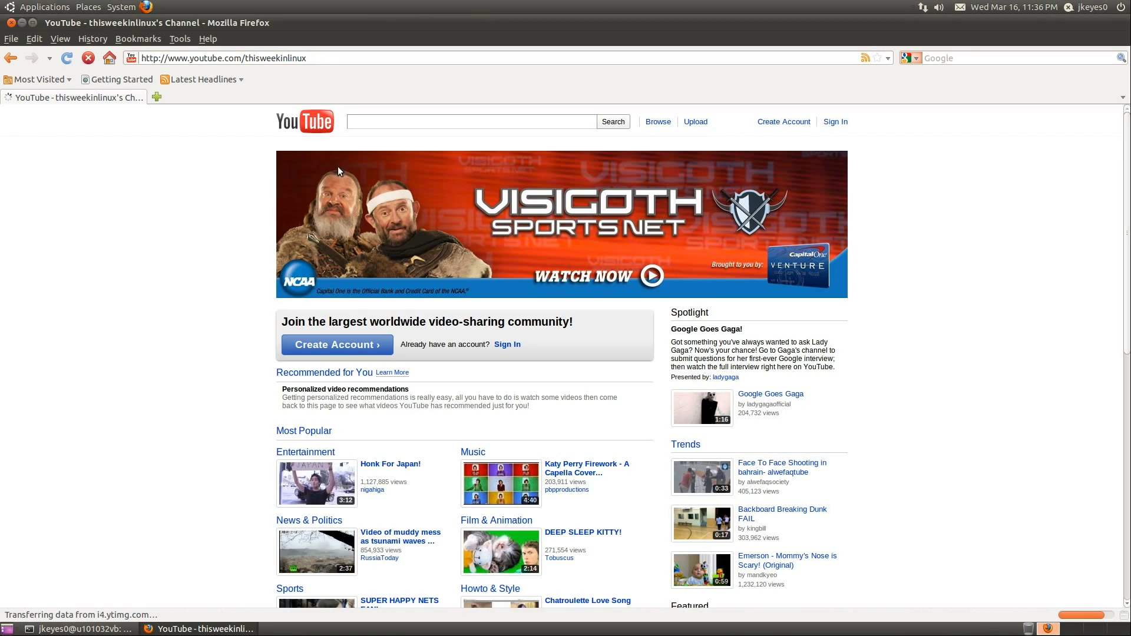
Pause the This Week in Linux video and check Flash Player 10.3.180.42 via About Adobe Flash Player.
scroll(242, 306, down, 1)
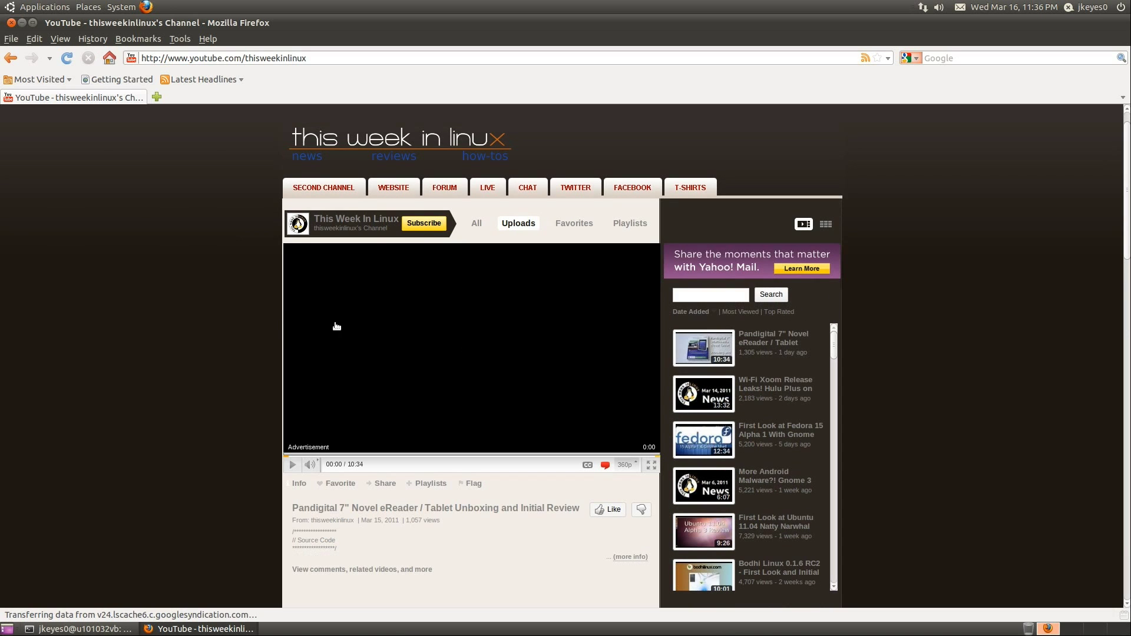
click(302, 465)
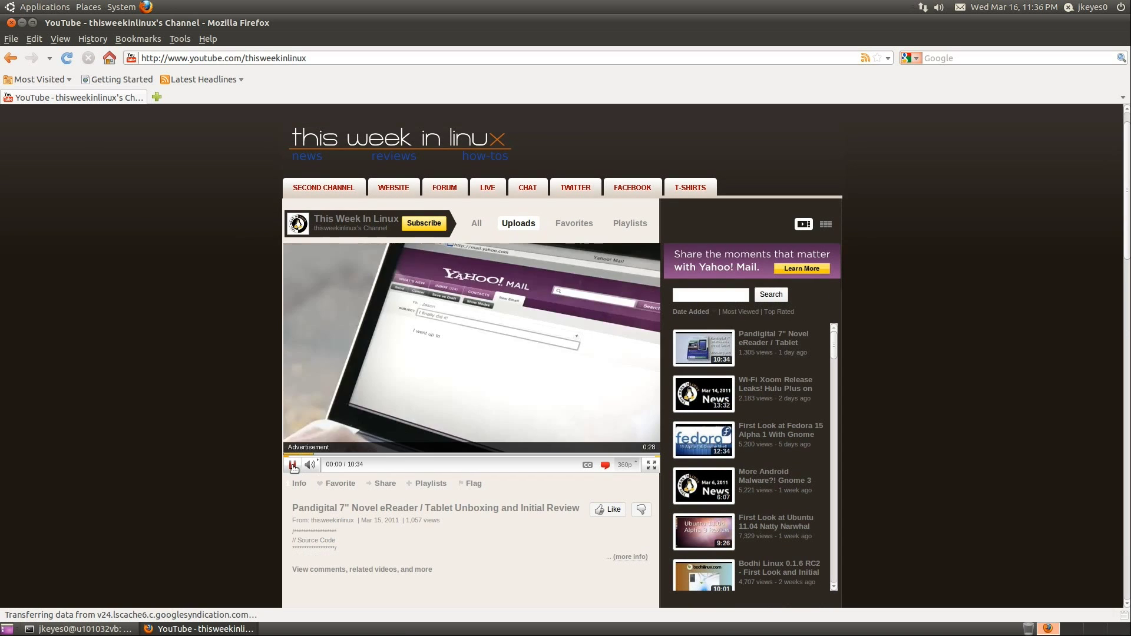
right_click(340, 357)
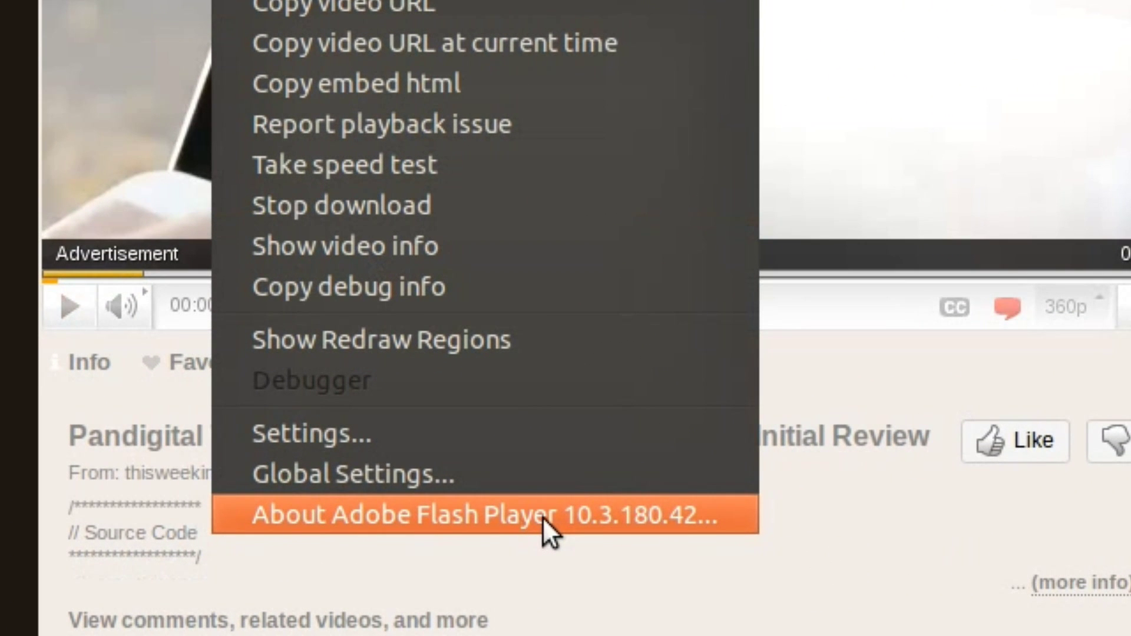
click(543, 517)
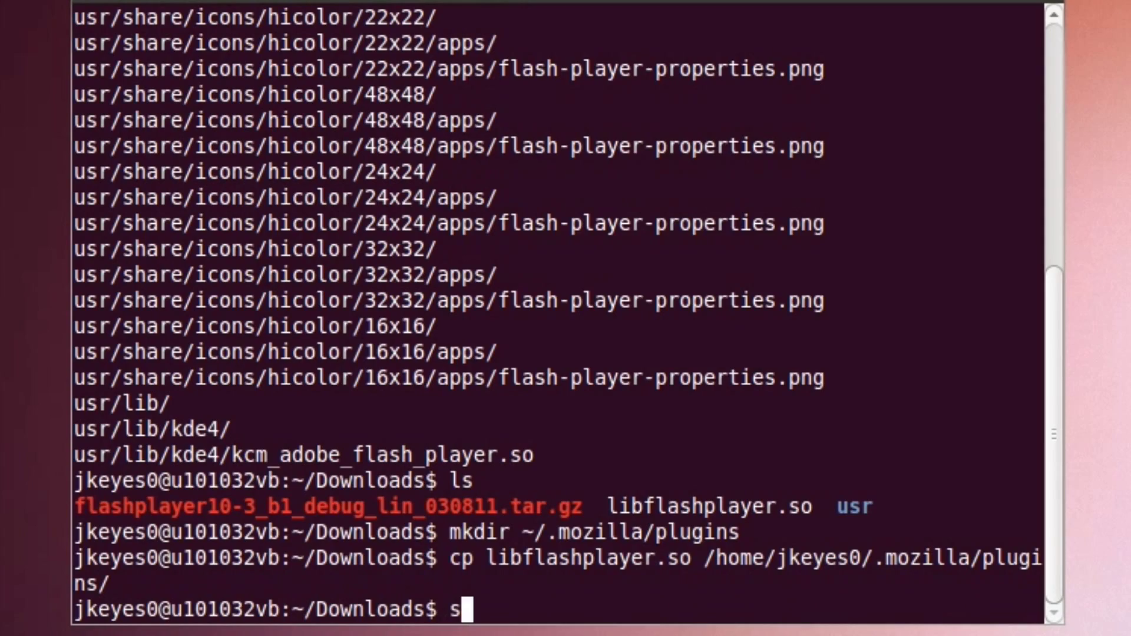
Run sudo cp -R usr / from Downloads and enter the administrator password.
text(sudo cp -R usr /)
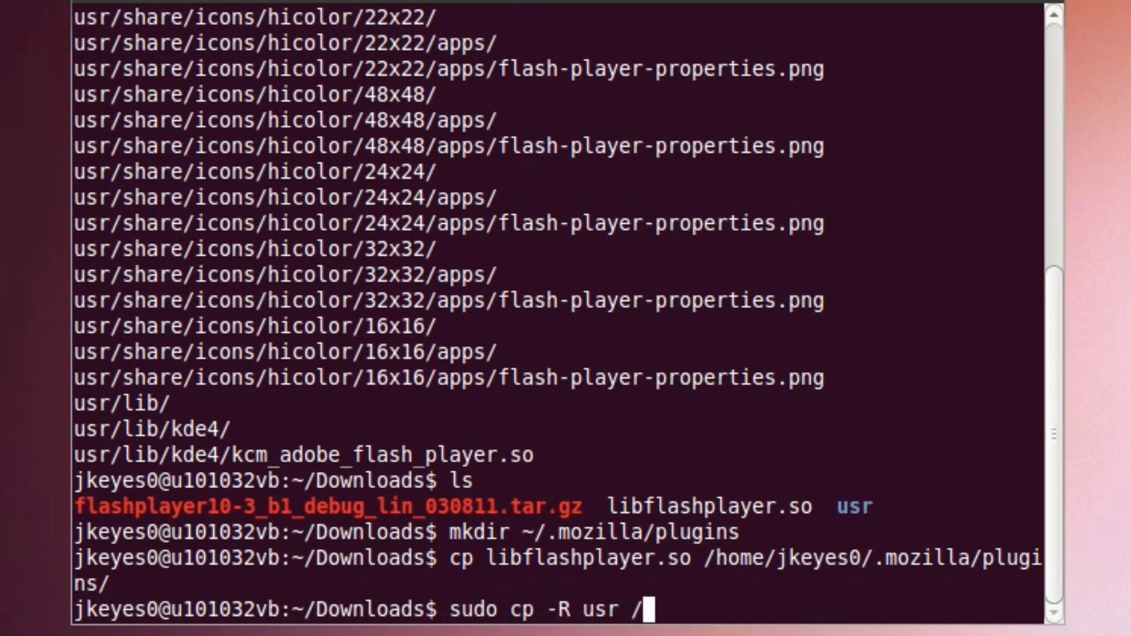
key(Return)
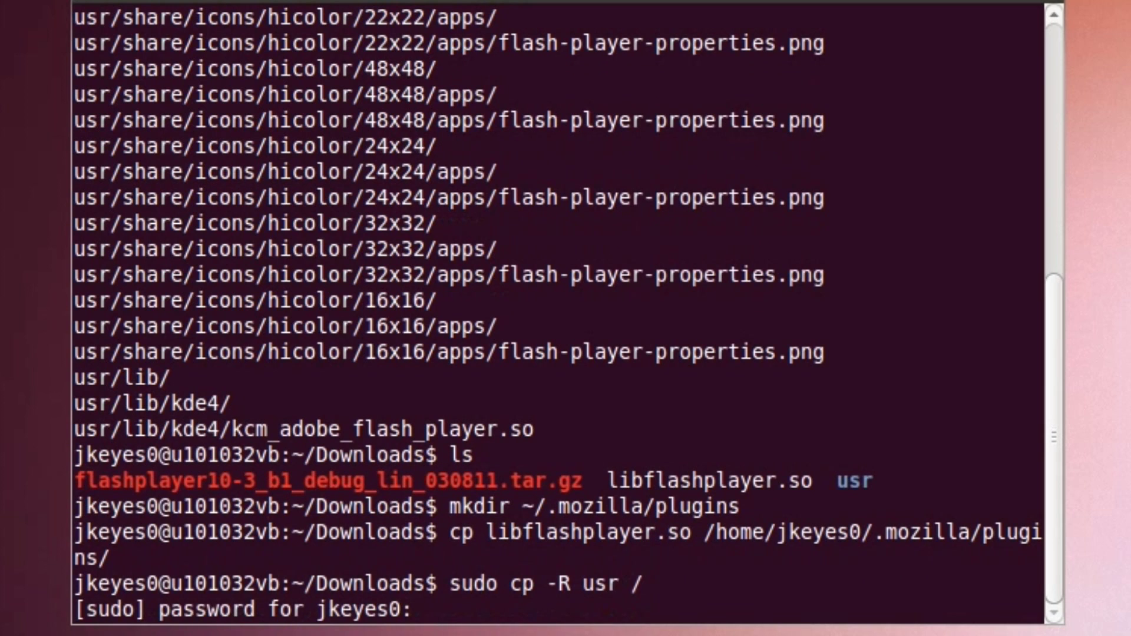
key(Return)
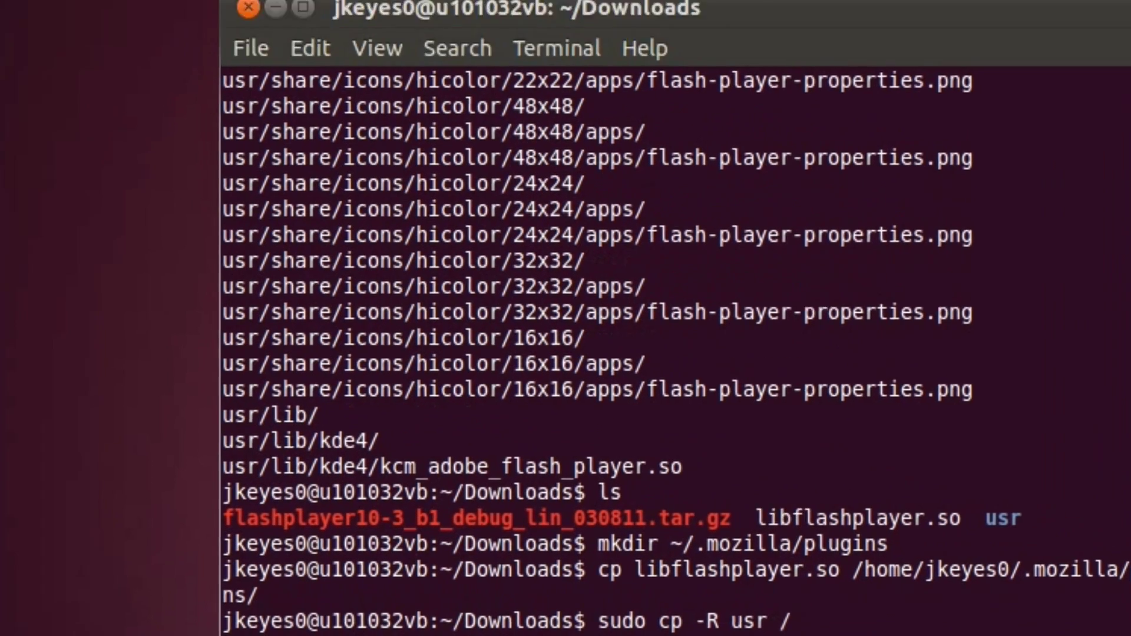
Open Adobe Flash Player from System > Preferences and view its Camera and Mic tab.
click(294, 15)
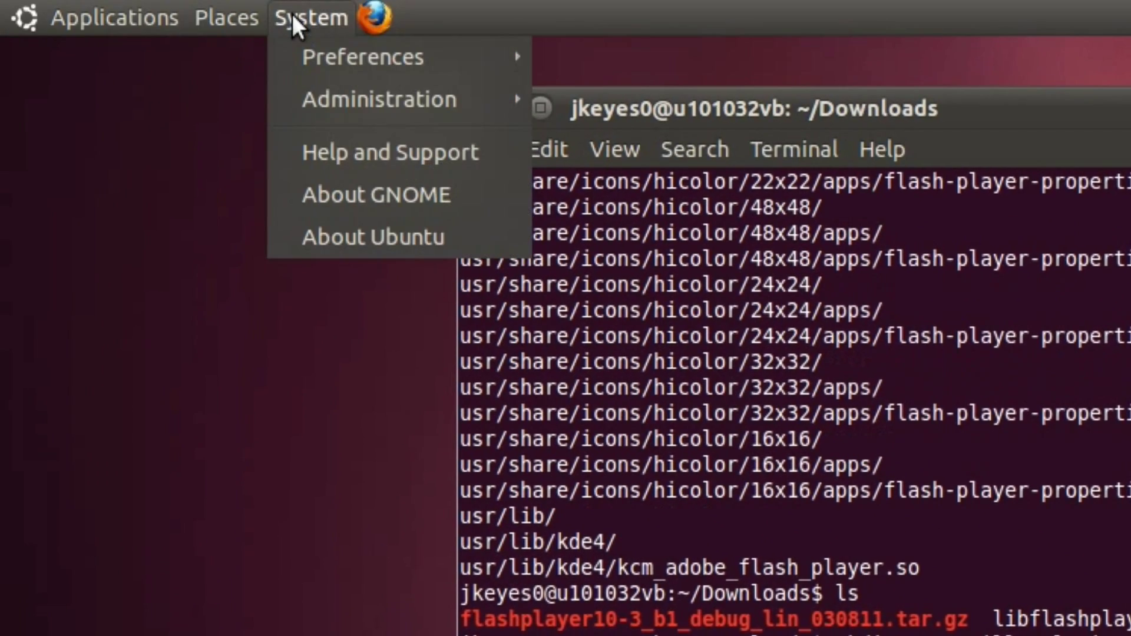
mouse_move(306, 53)
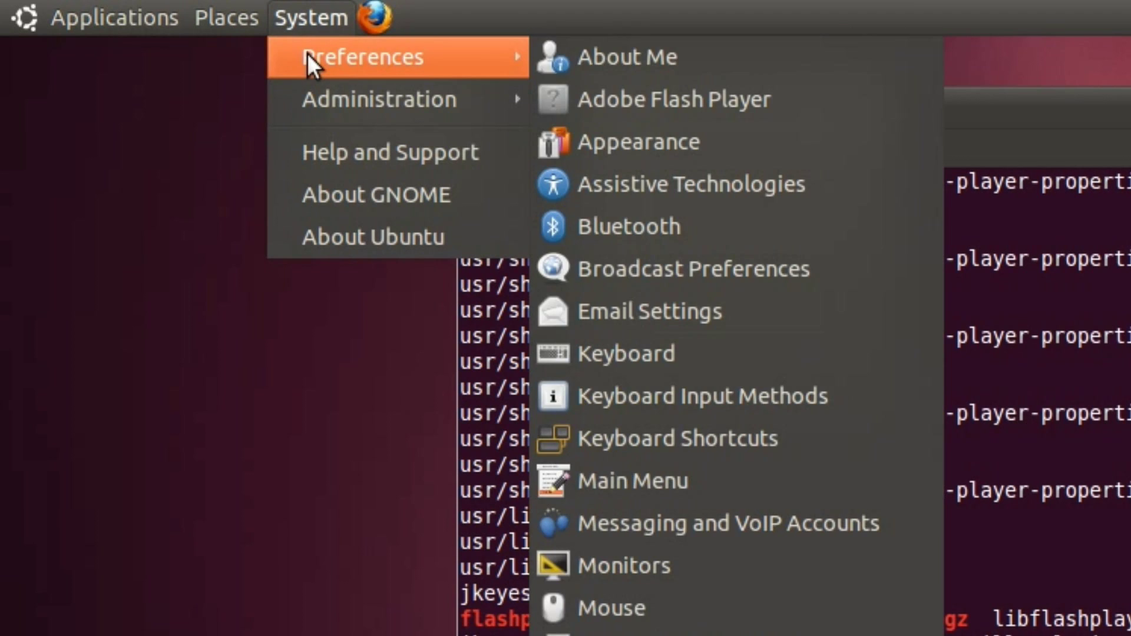
click(713, 104)
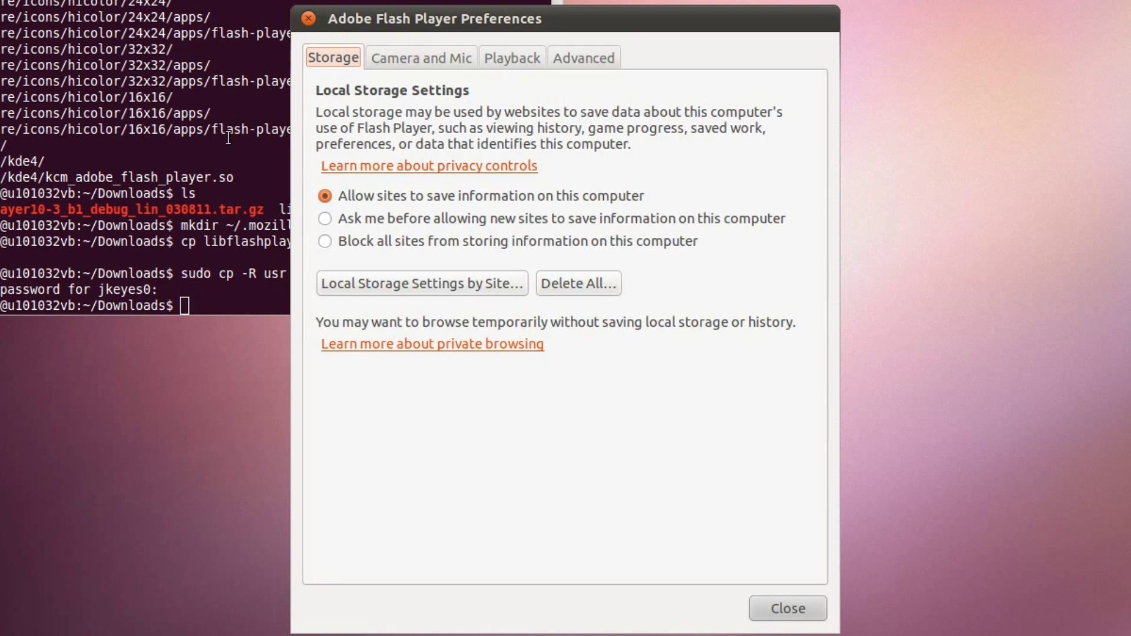
click(458, 57)
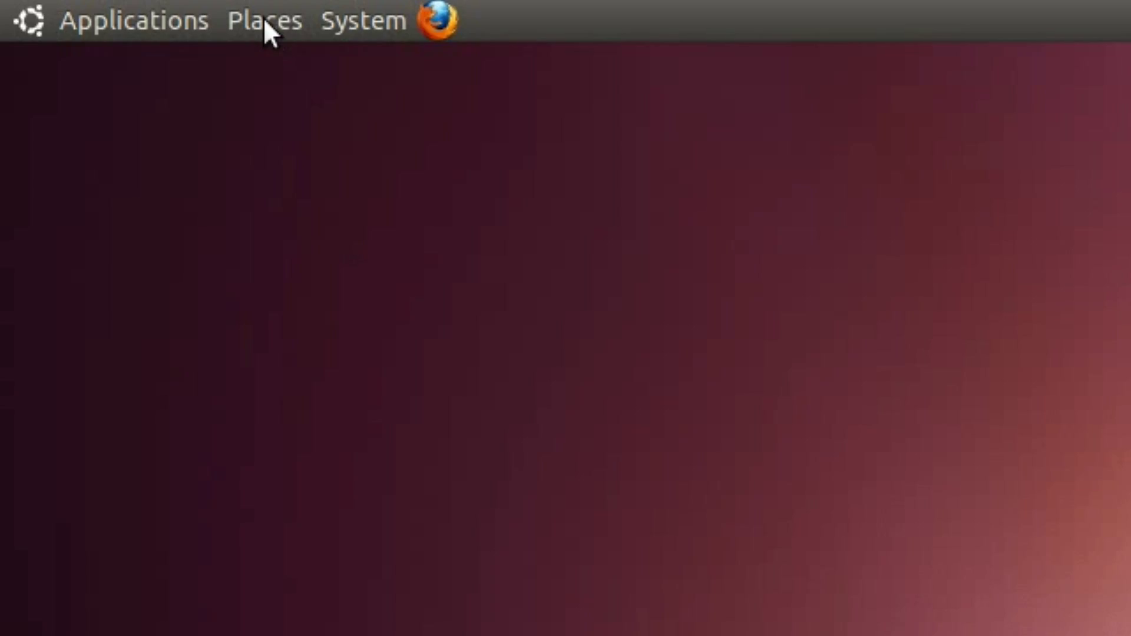
Open Downloads from the Places menu to show the Flash Player archive.
click(265, 22)
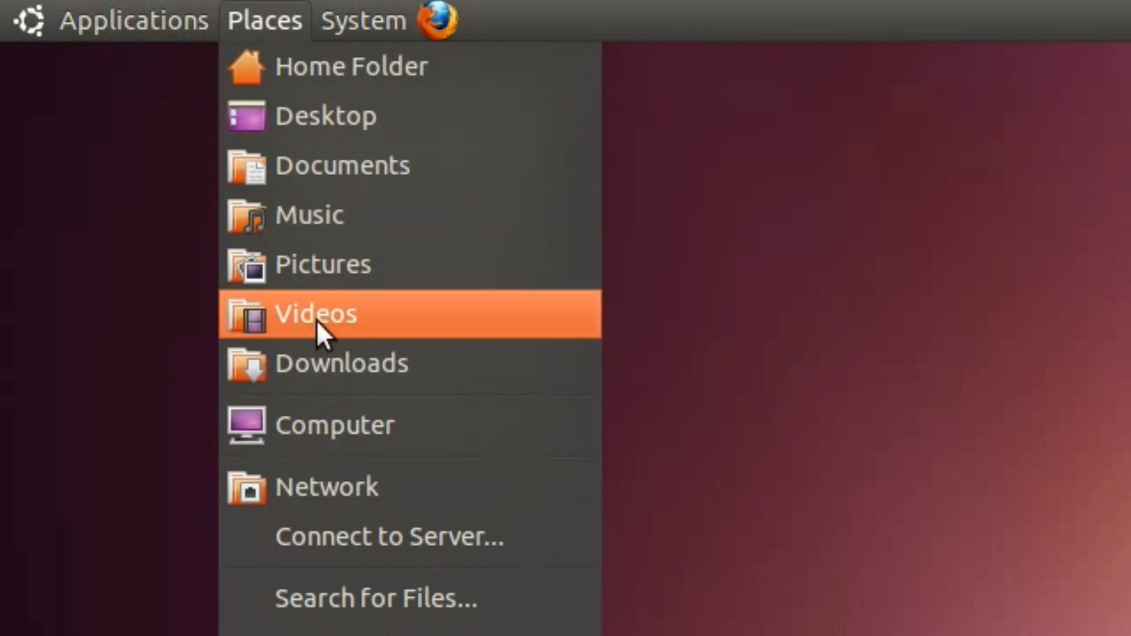
click(321, 356)
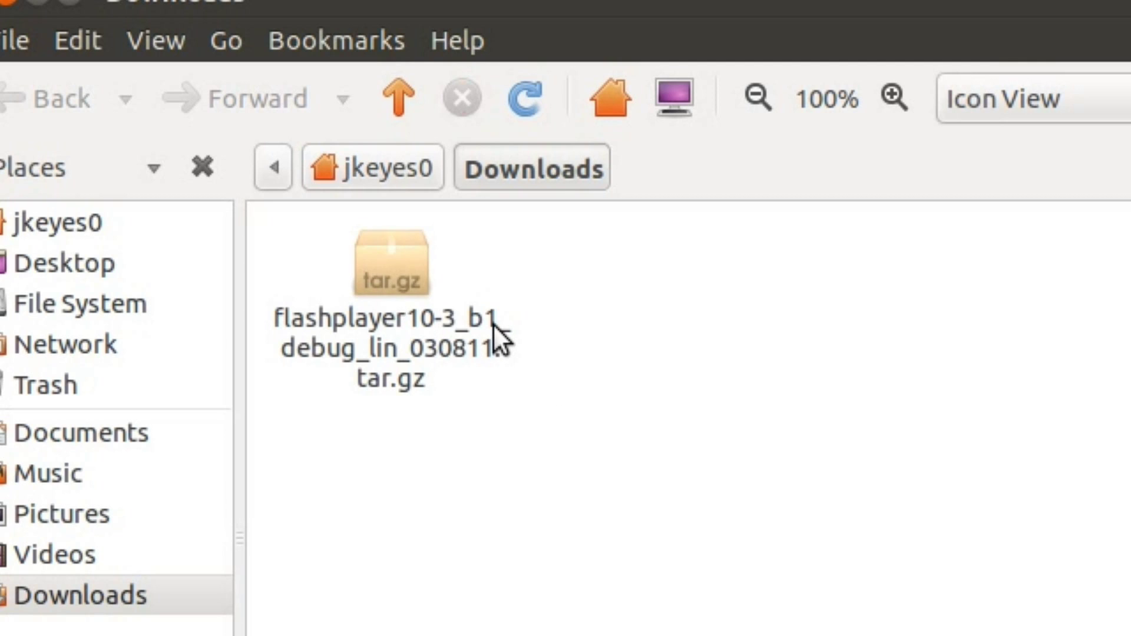
Extract flashplayer10-3_b1_debug_lin_030811.tar.gz here in Downloads.
right_click(454, 345)
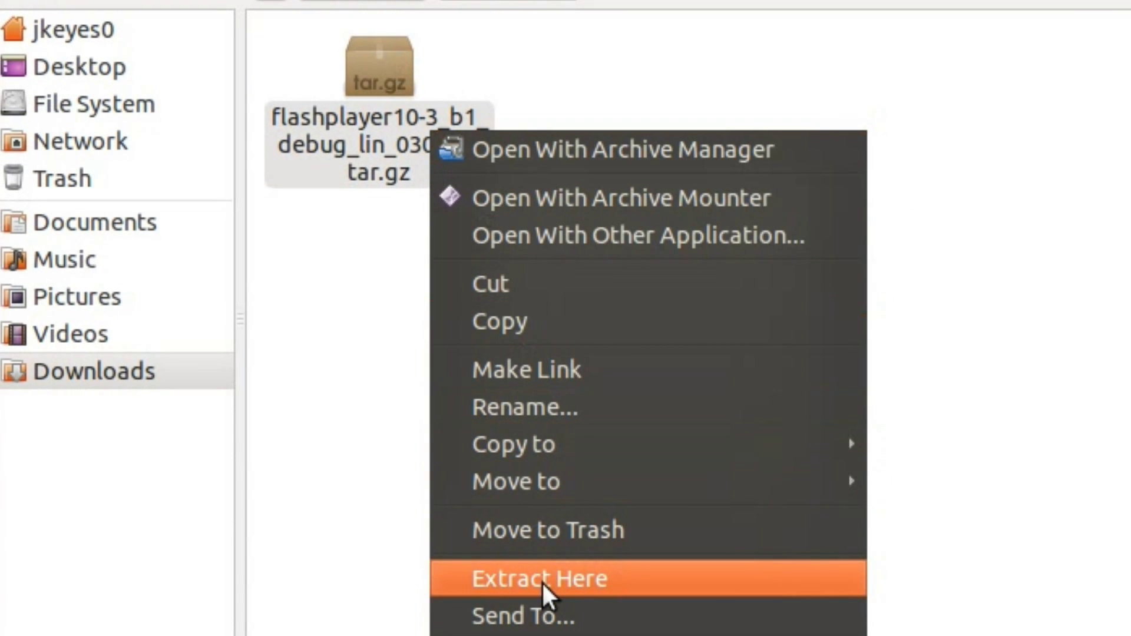
click(542, 581)
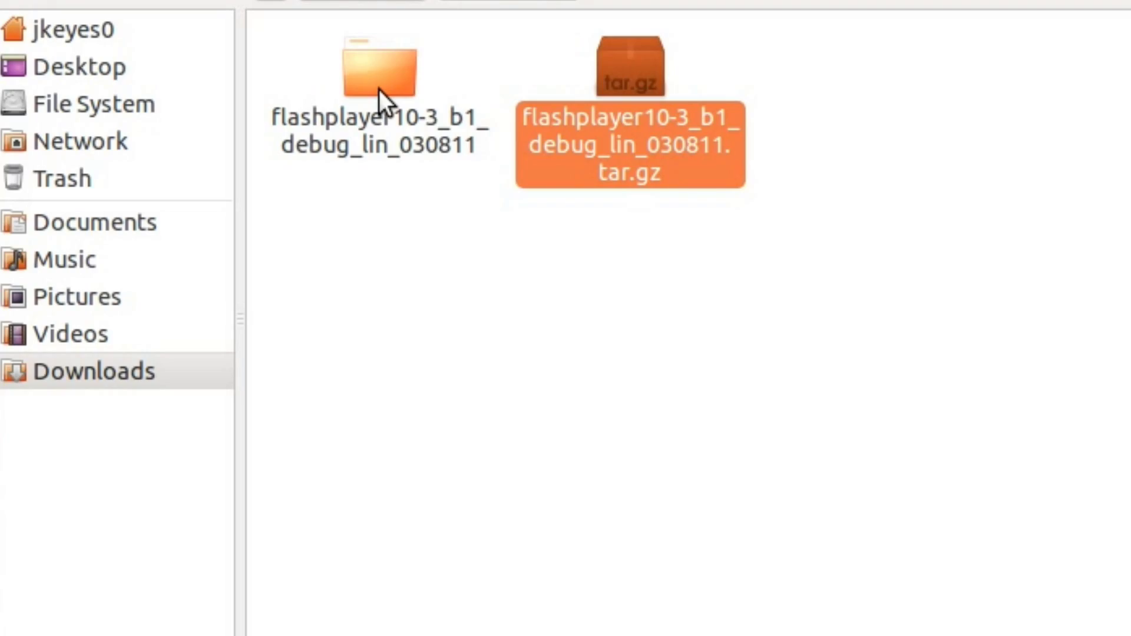
Copy libflashplayer.so from the extracted flashplayer folder.
double_click(380, 89)
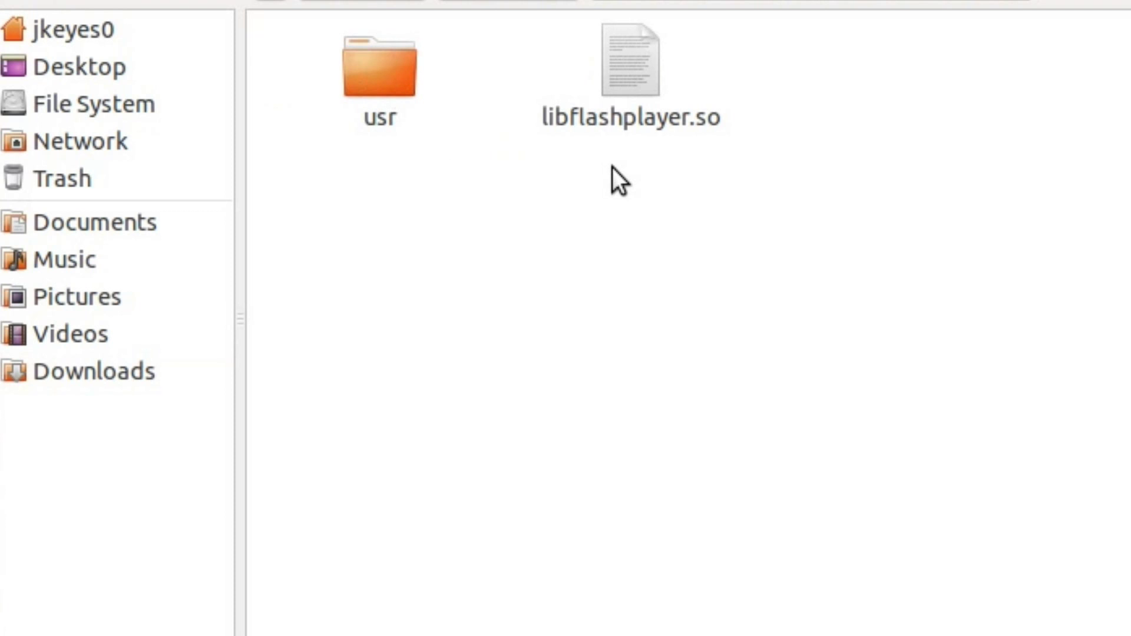
right_click(635, 82)
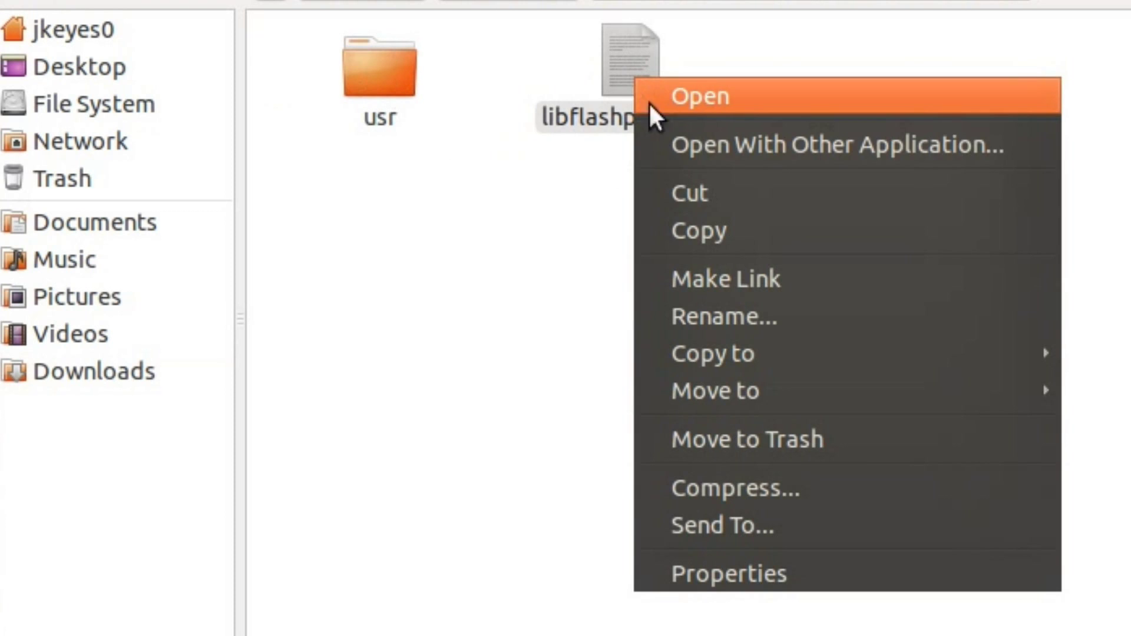
click(688, 231)
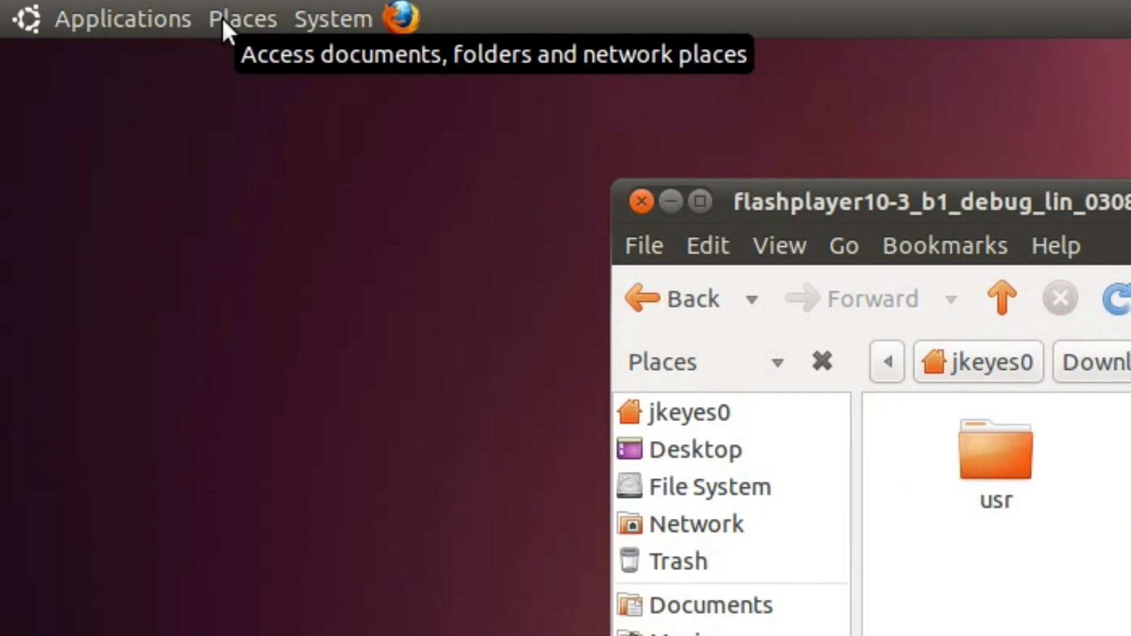
Go to the Home folder, reveal hidden files with Ctrl+H, and open .mozilla.
click(224, 18)
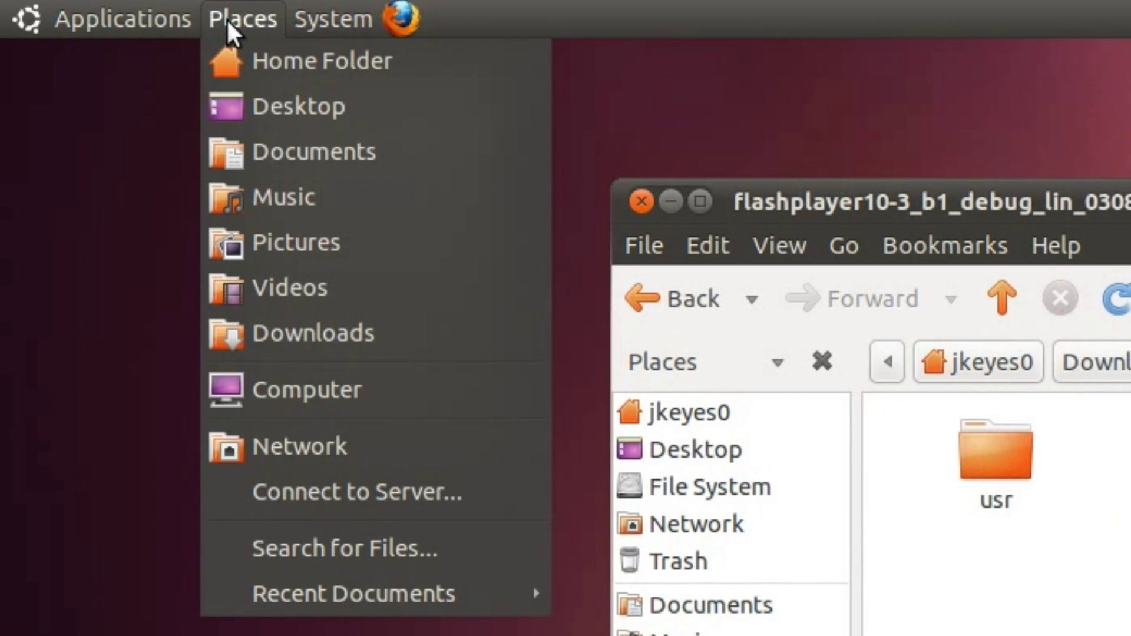
click(243, 54)
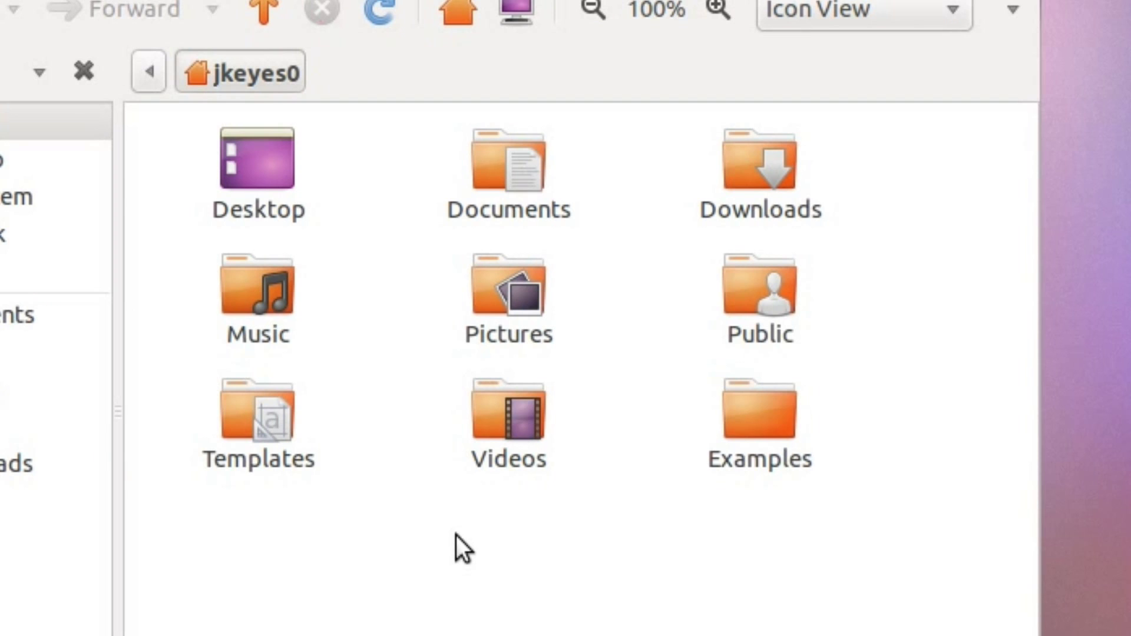
key(ctrl+h)
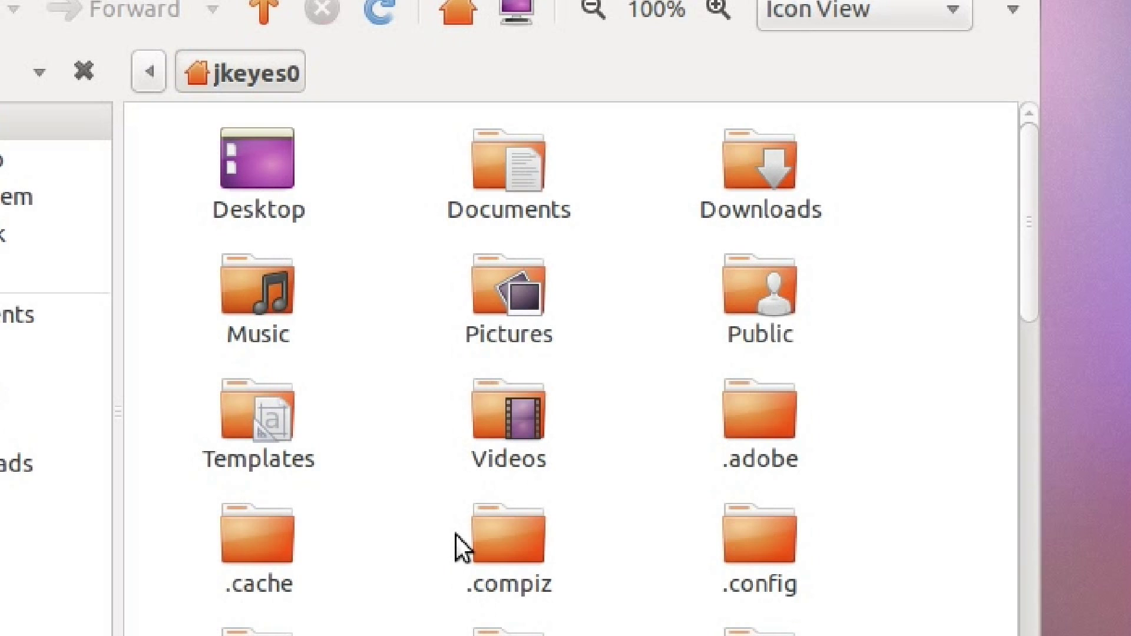
scroll(765, 434, down, 5)
double_click(765, 433)
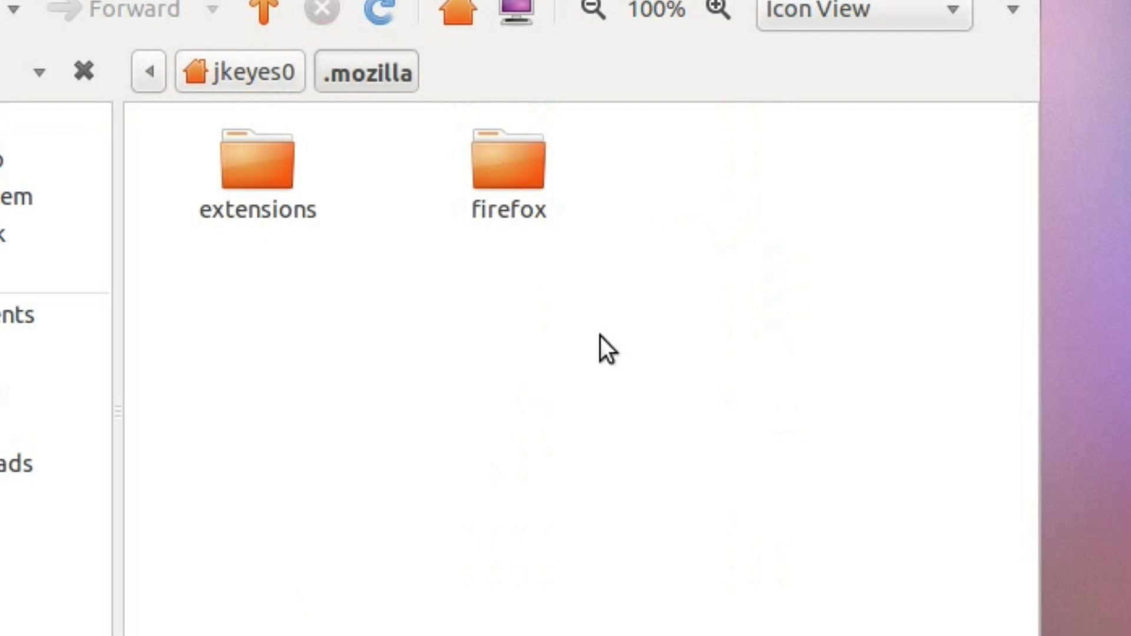
Create a 'plugins' folder in .mozilla and paste libflashplayer.so into it.
right_click(540, 328)
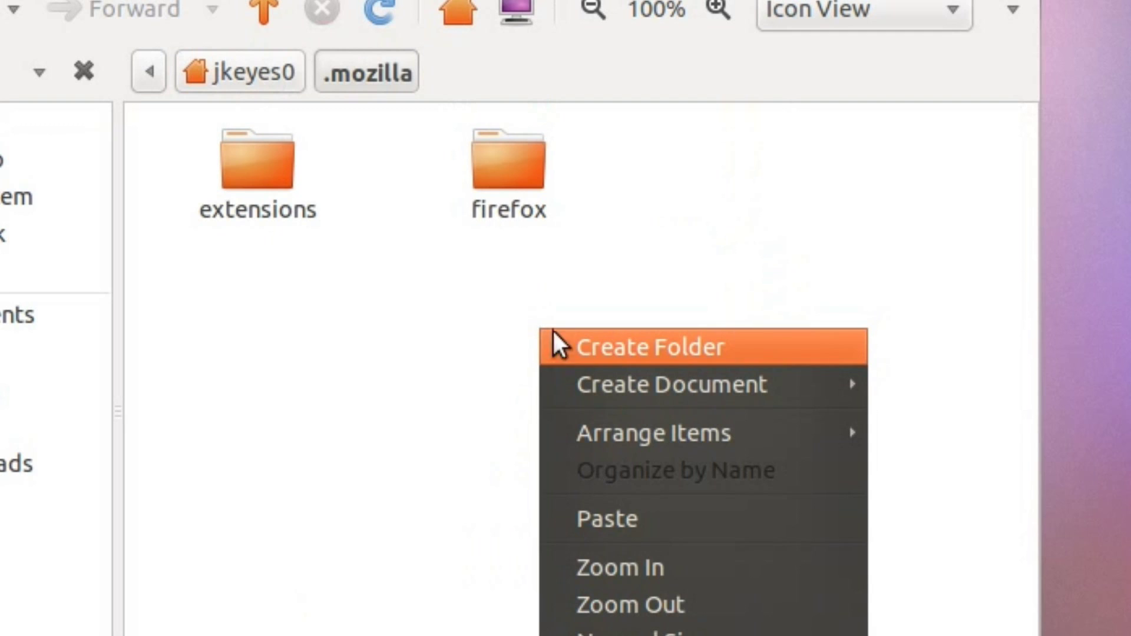
click(604, 347)
text(plugins)
key(Return)
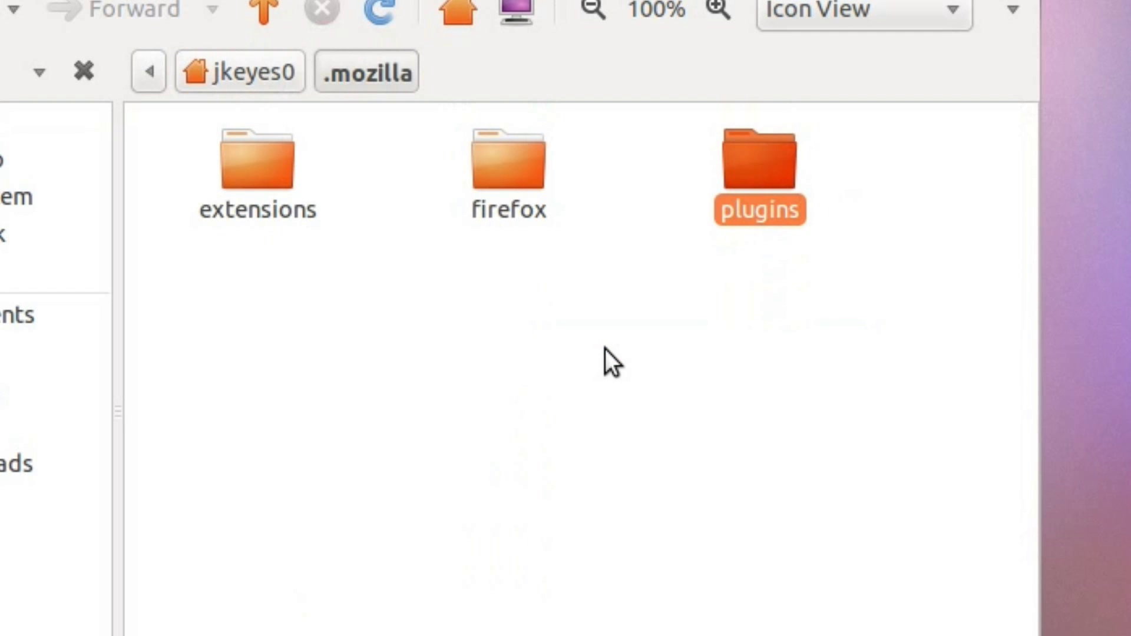
key(Return)
right_click(433, 300)
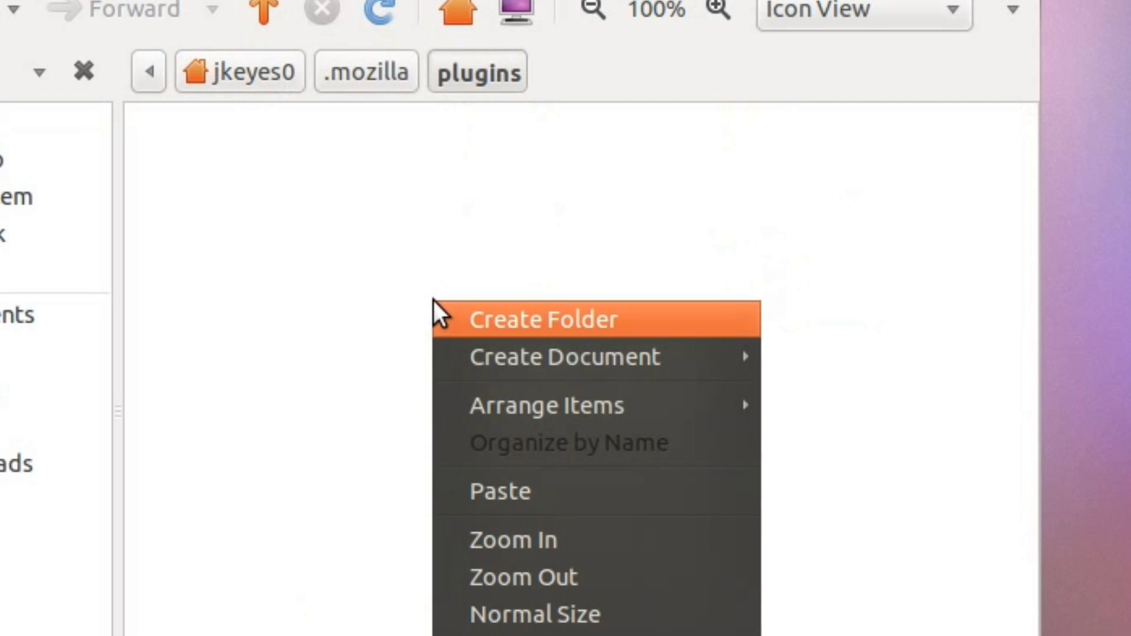
click(500, 493)
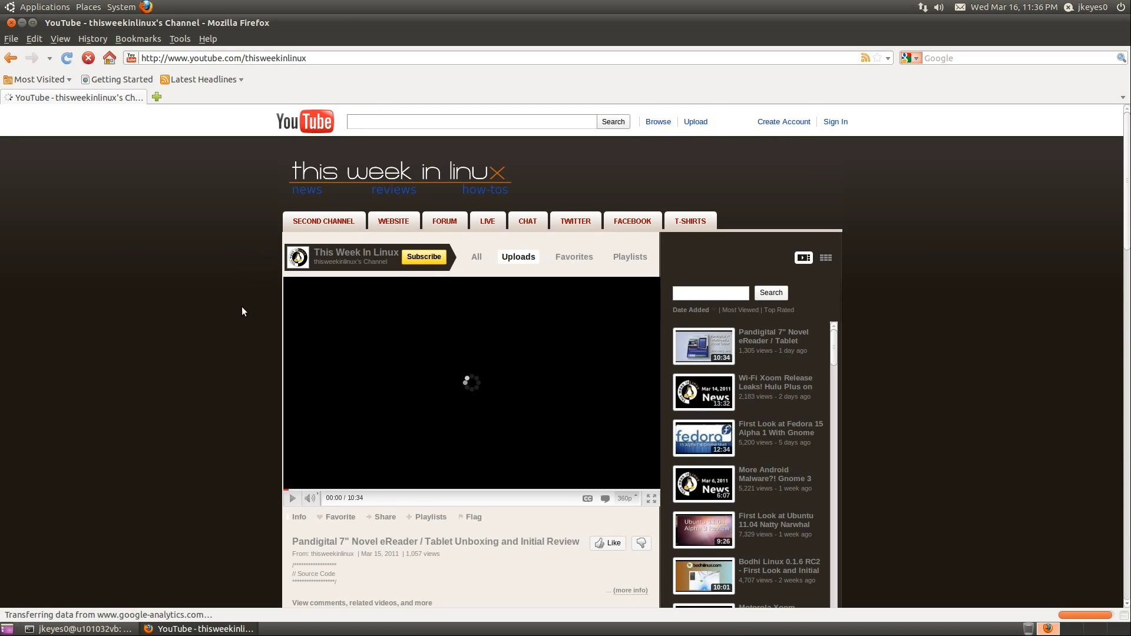
Pause the YouTube ad and confirm the player reports Adobe Flash Player 10.3.180.42.
scroll(243, 311, down, 1)
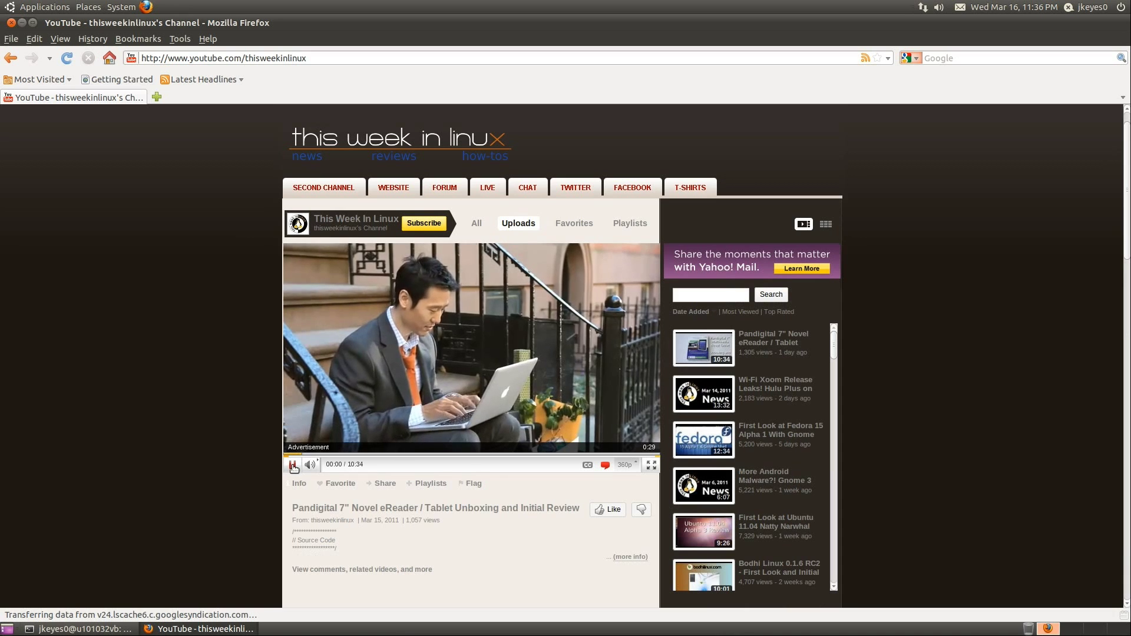
click(293, 466)
right_click(341, 357)
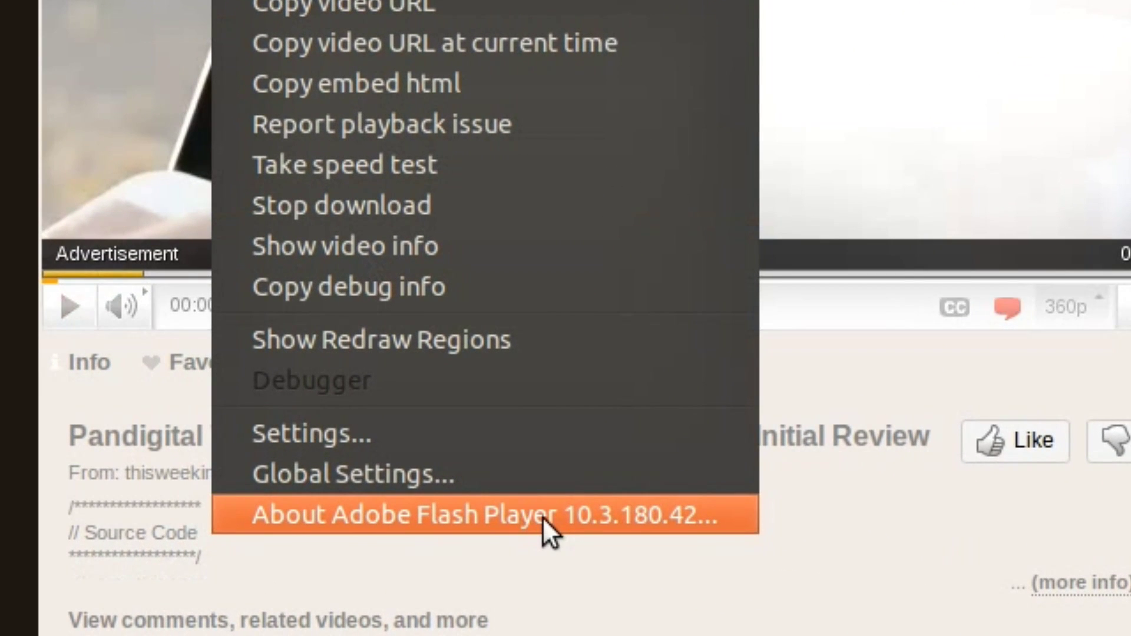
click(543, 517)
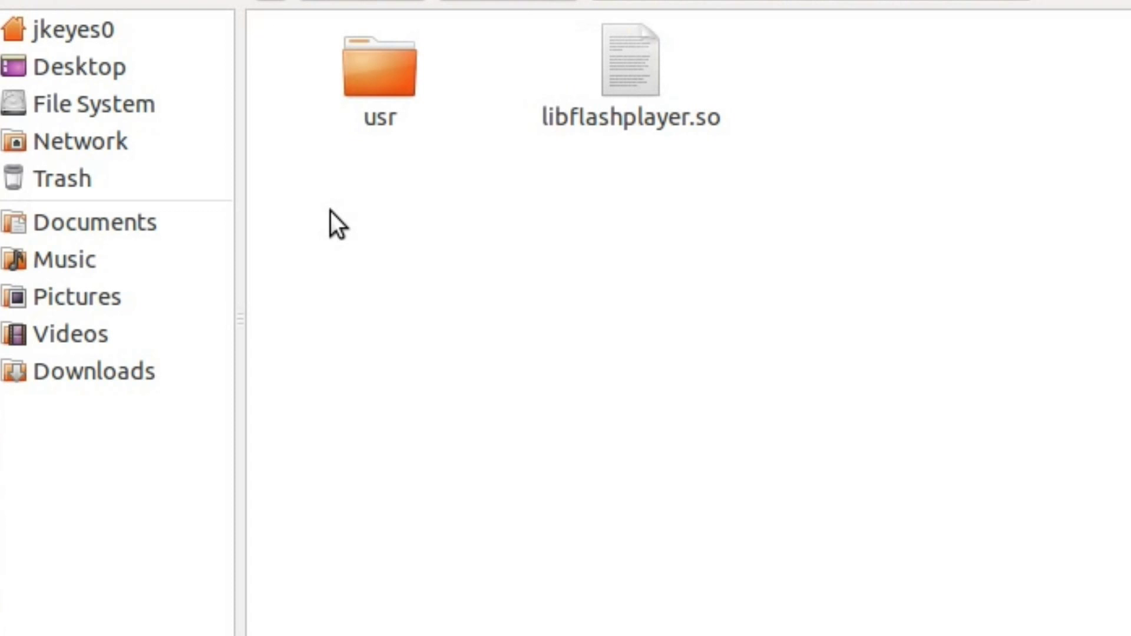
Copy the extracted usr folder.
click(372, 74)
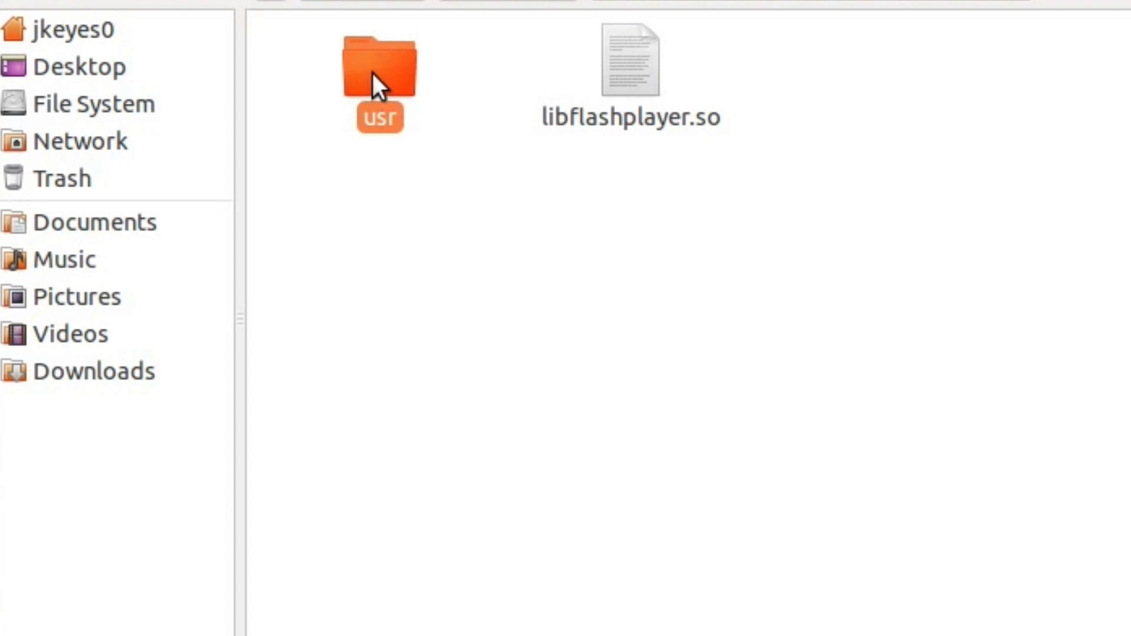
right_click(371, 72)
click(459, 302)
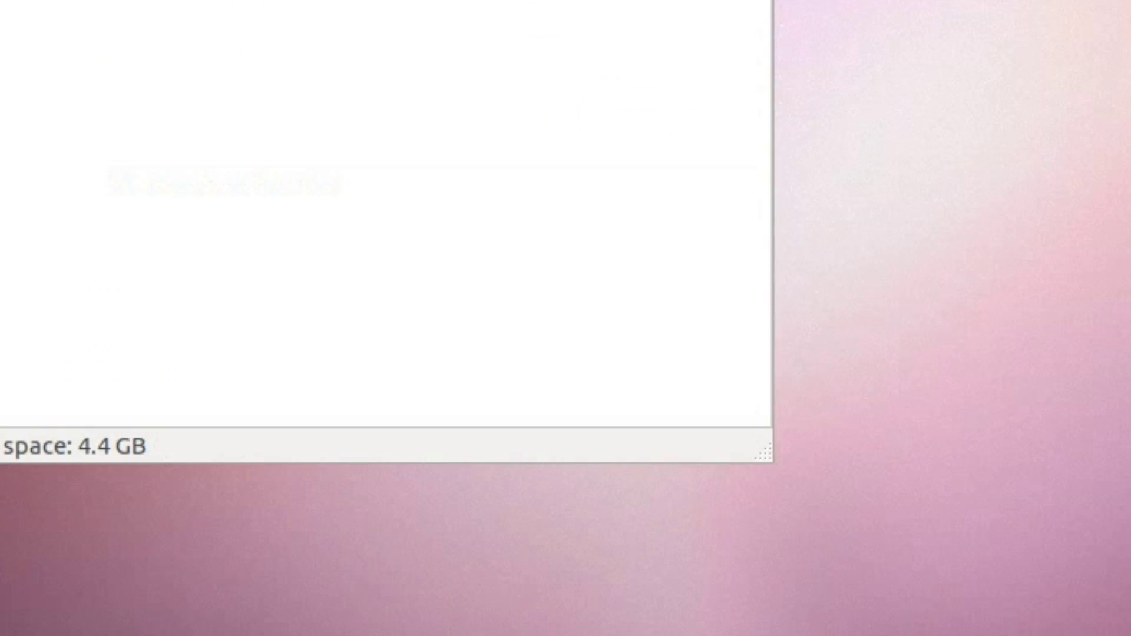
Launch Nautilus as root with 'gksudo nautilus', entering the administrator password.
key(alt+F2)
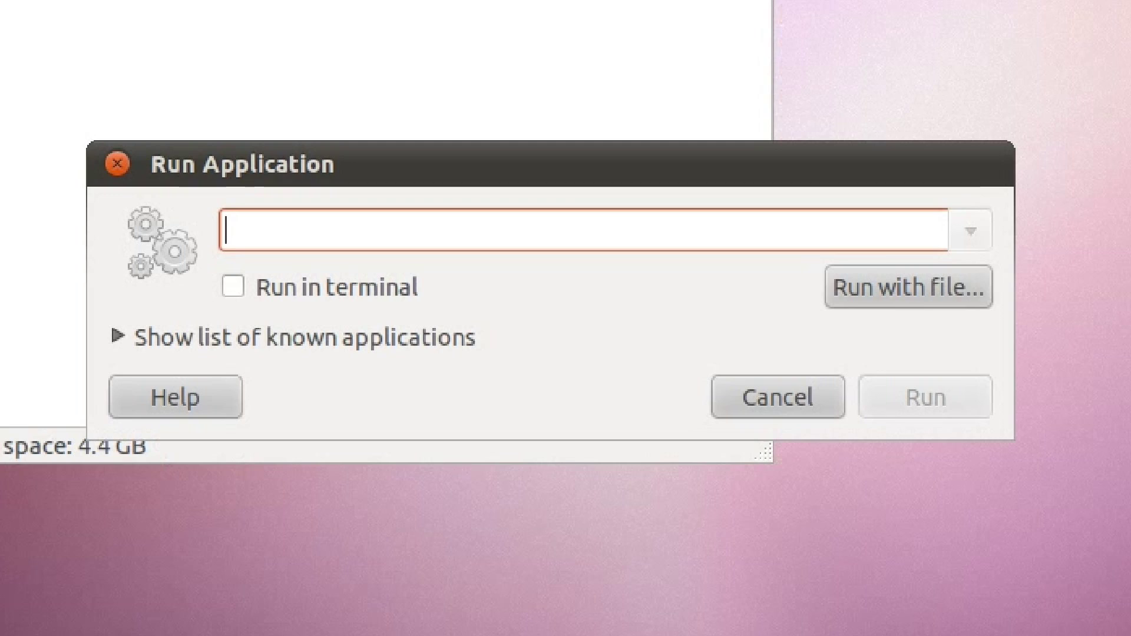
text(gksudo nautilus)
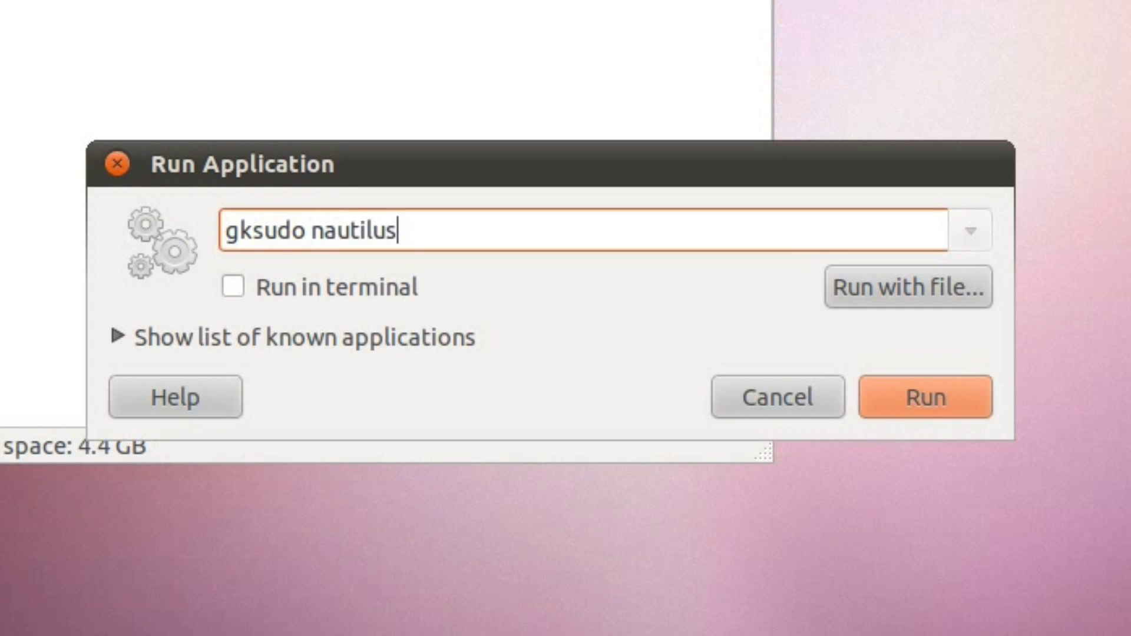
key(Return)
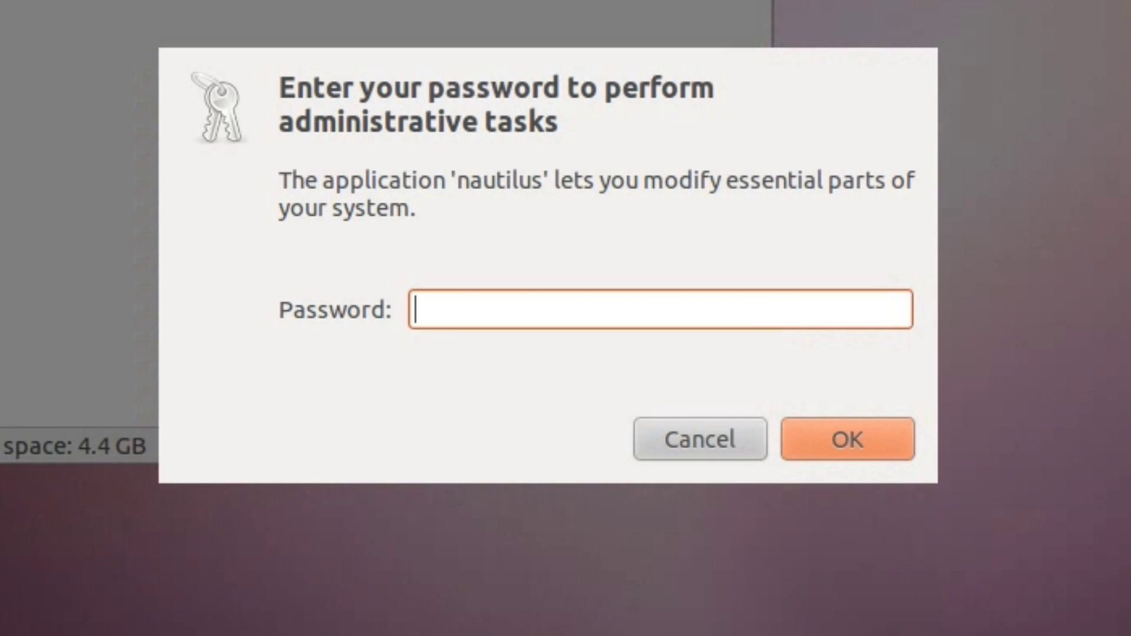
key(Return)
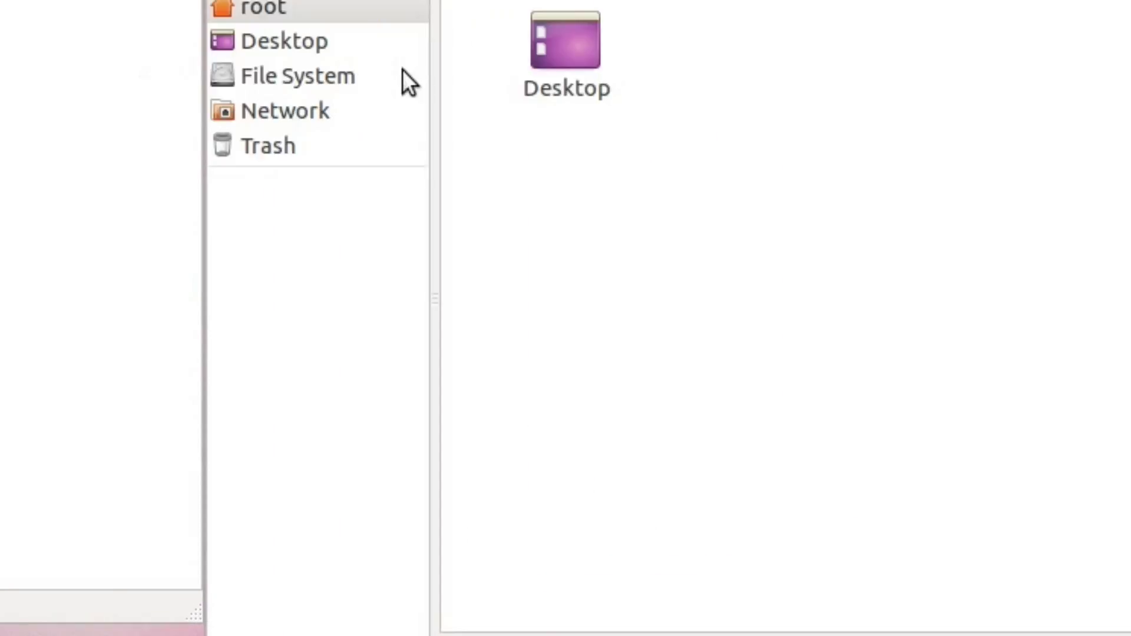
click(205, 49)
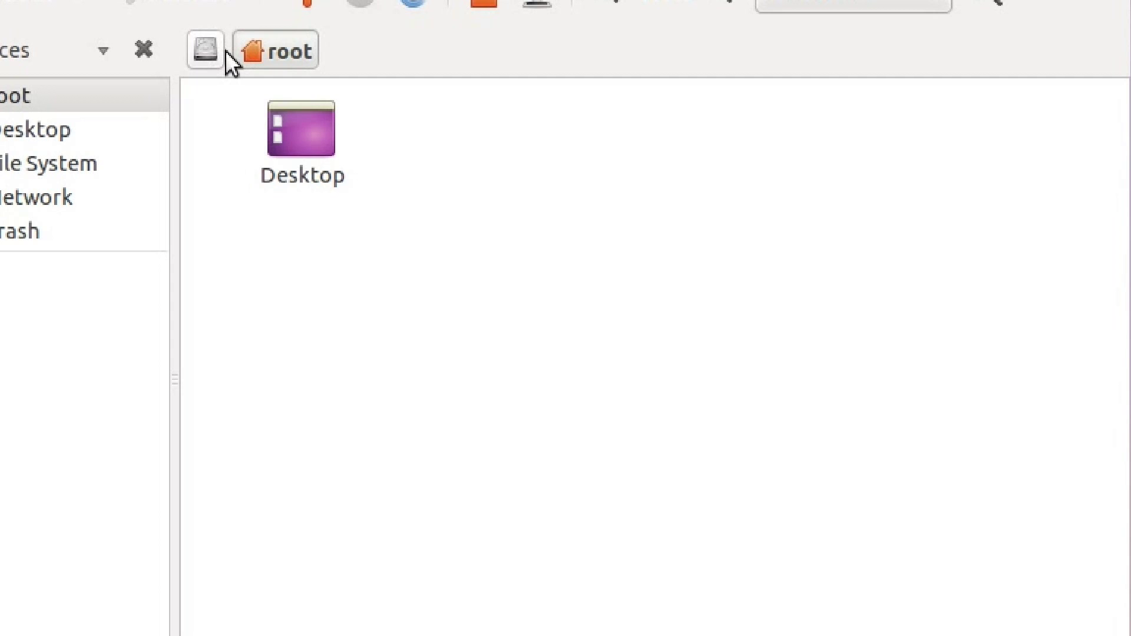
Paste usr into the File System root and merge it with the existing usr folder.
click(206, 50)
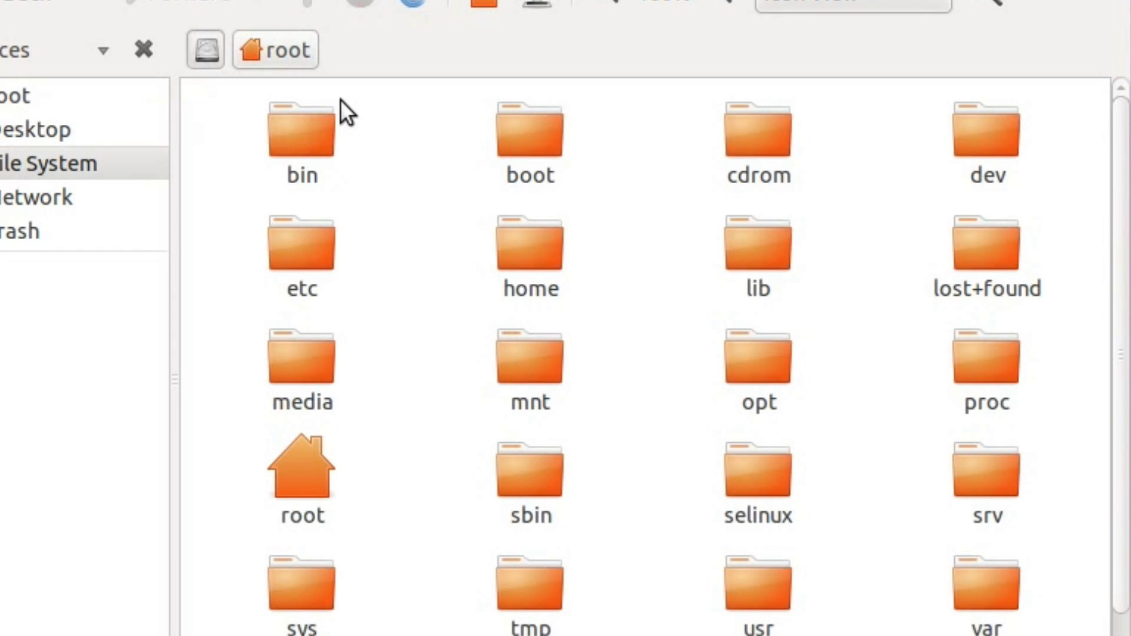
right_click(430, 304)
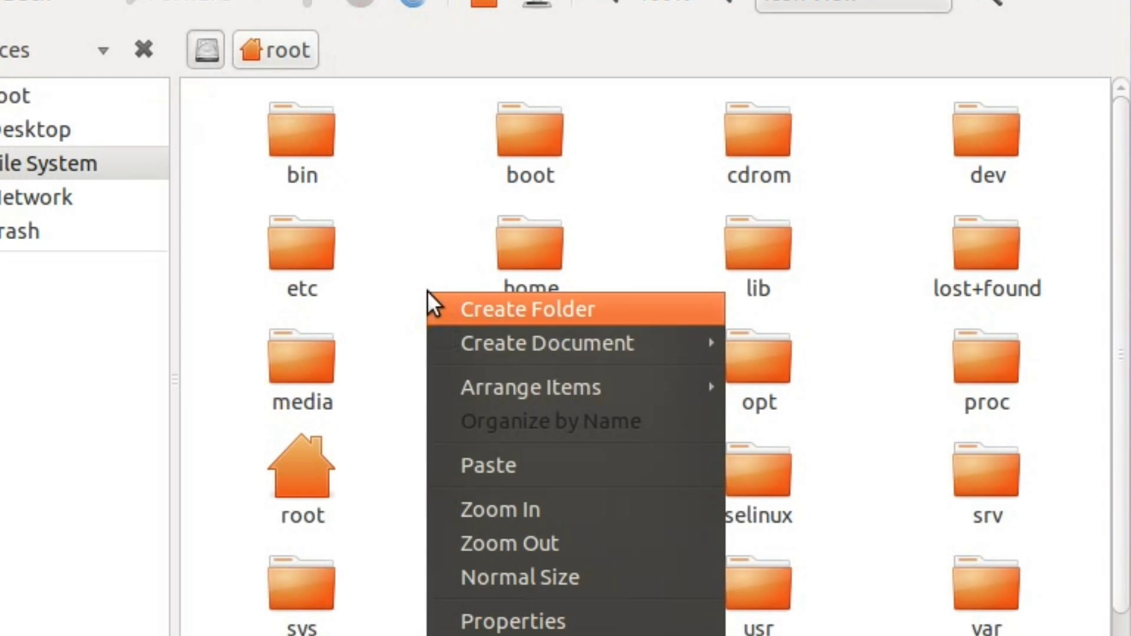
click(475, 473)
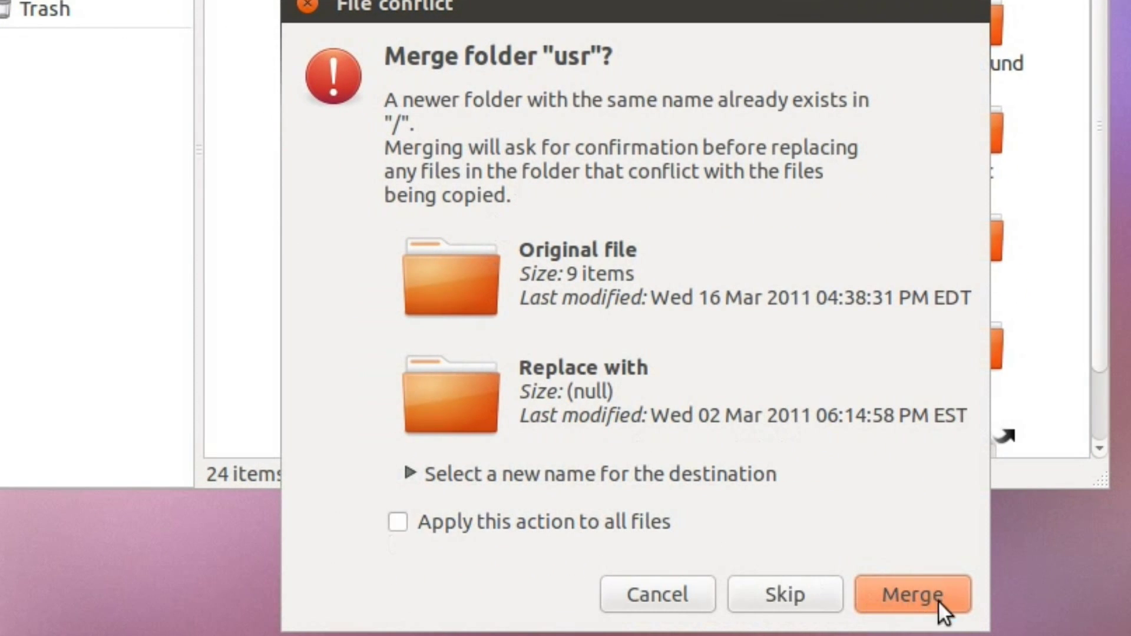
click(894, 596)
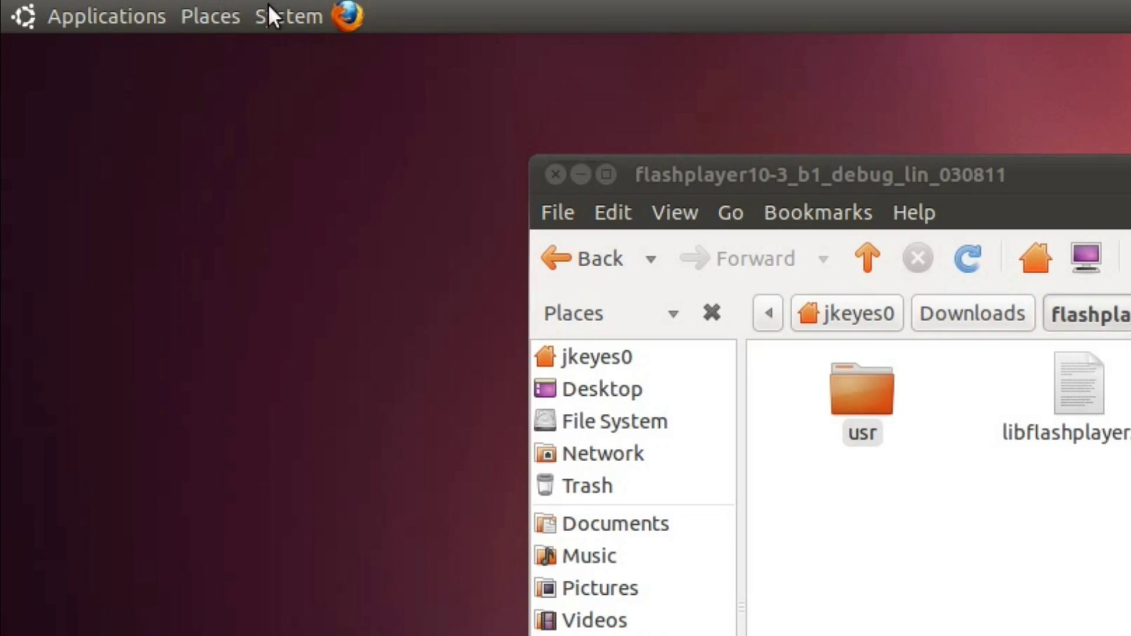
Open Adobe Flash Player preferences from System > Preferences and view Camera and Mic, Playback, Advanced.
click(269, 13)
mouse_move(300, 47)
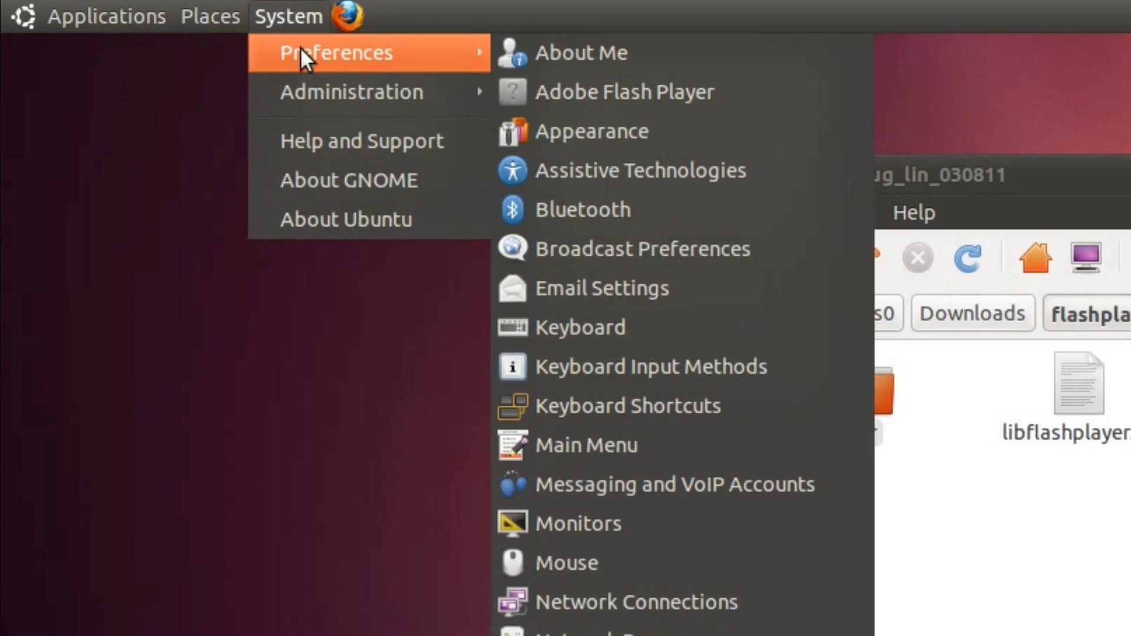
click(624, 104)
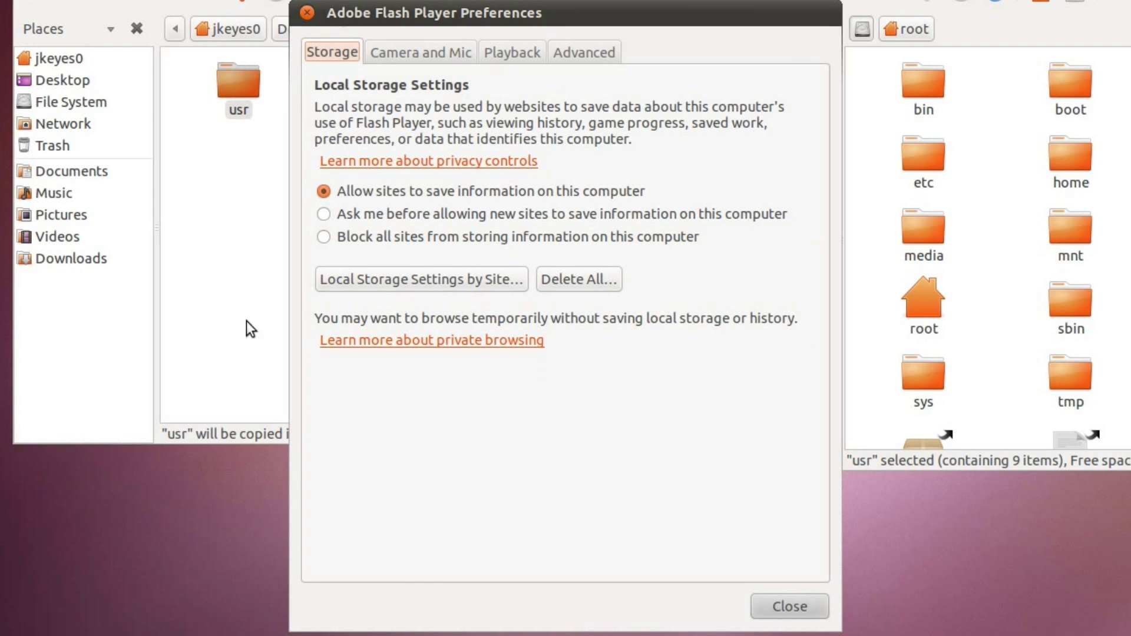
click(457, 44)
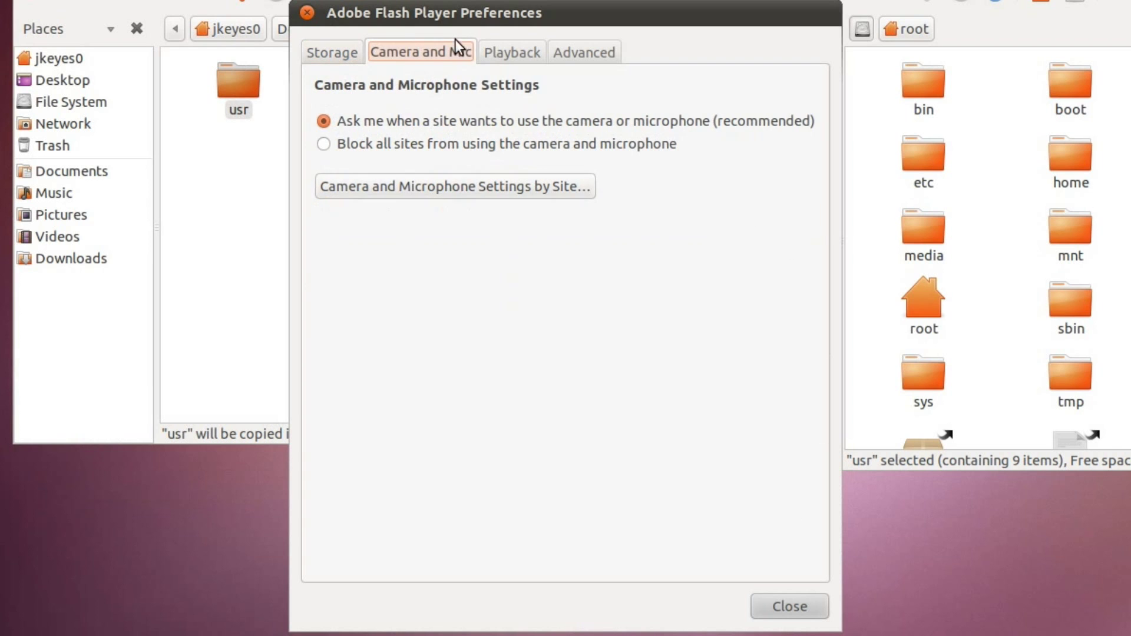
click(503, 46)
click(582, 51)
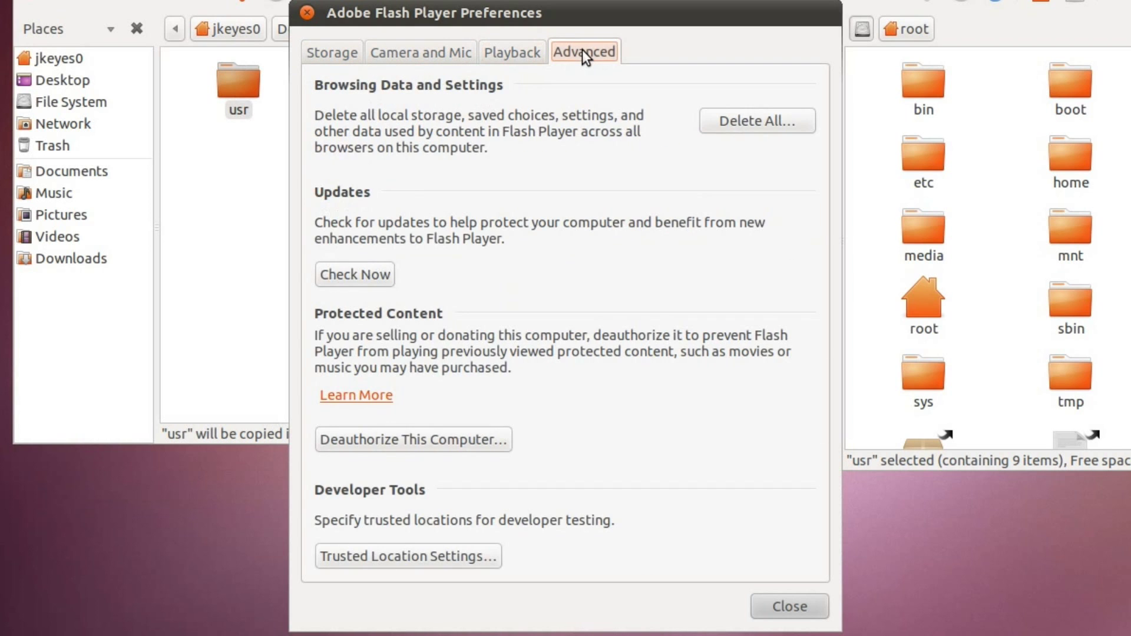